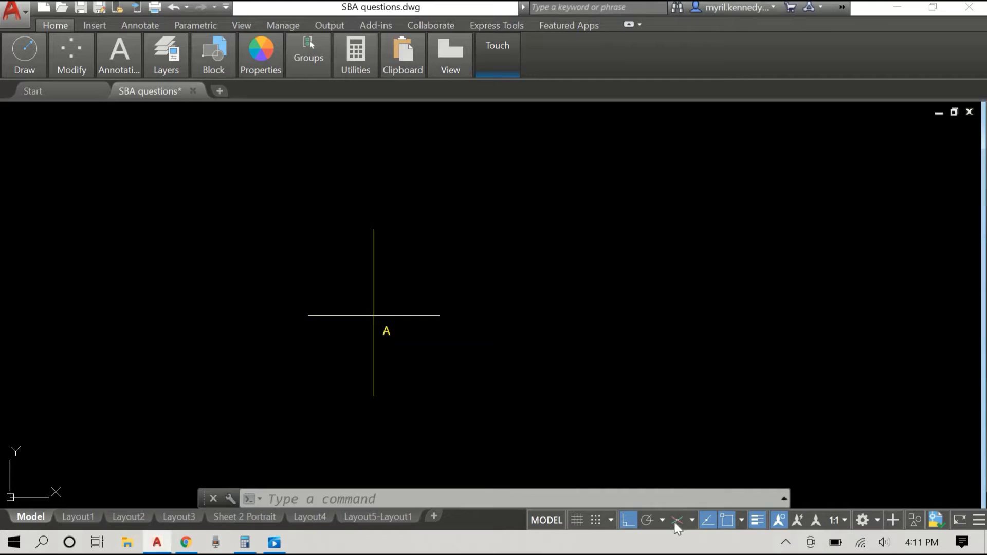
Step: Turn on isometric drafting and draw the first 60-unit base edge from the axis intersection
click(677, 520)
key(F5)
key(F5)
click(386, 304)
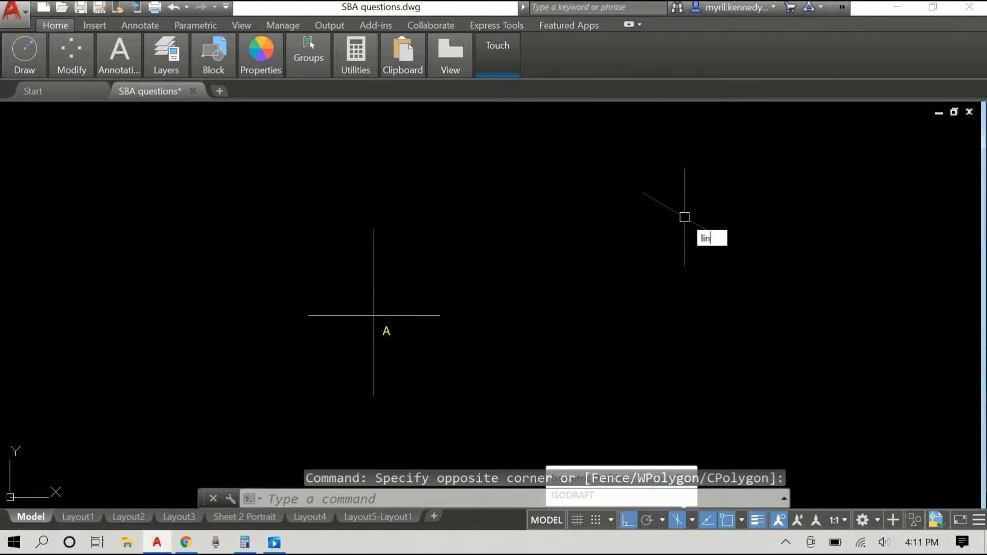
key(Escape)
text(l)
key(Return)
click(374, 315)
scroll(374, 315, up, 4)
text(60)
key(Return)
Step: Complete the isometric base parallelogram with edges of 30, 60 and 30 units
key(Return)
key(Return)
scroll(373, 321, up, 5)
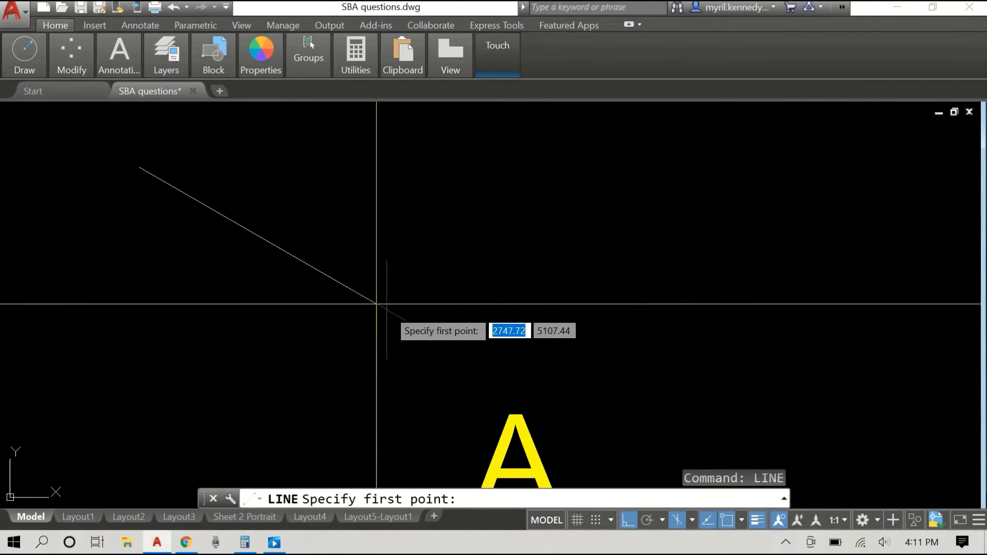
click(377, 303)
key(F5)
text(30)
key(Return)
scroll(583, 229, down, 2)
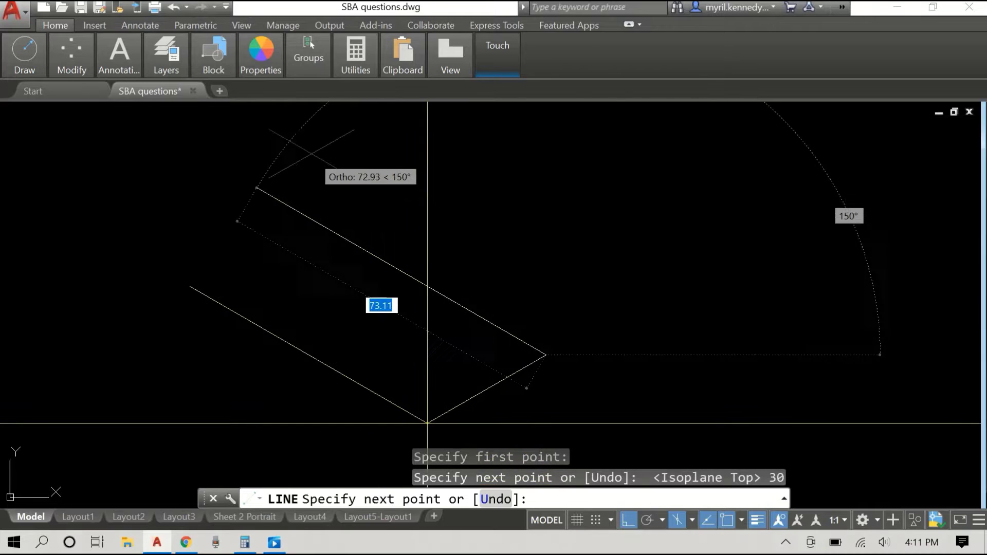
text(60)
key(Return)
text(30)
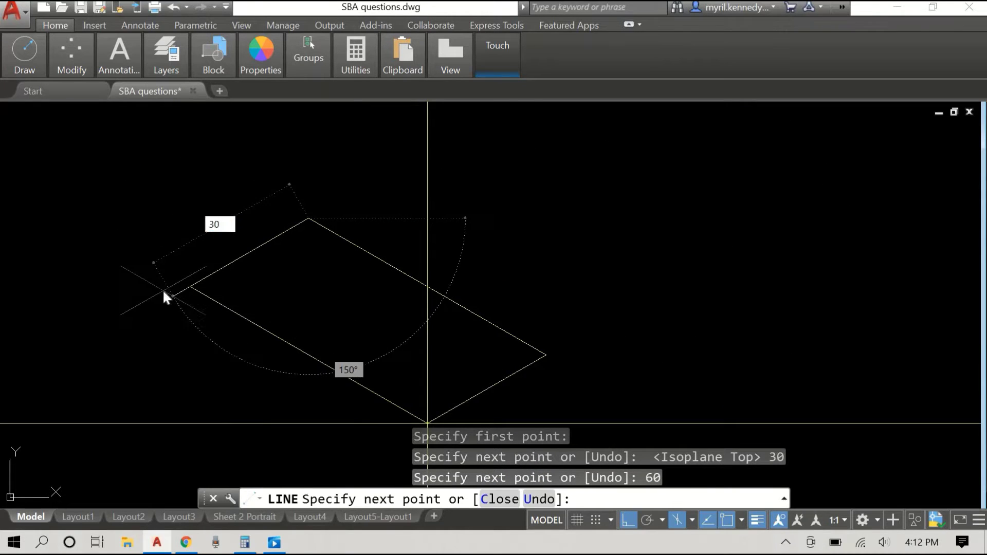
key(Return)
key(Return)
scroll(562, 194, down, 3)
Step: With isometric drafting off, draw a 30-unit vertical edge up from the parallelogram's top corner
click(676, 520)
scroll(516, 301, up, 2)
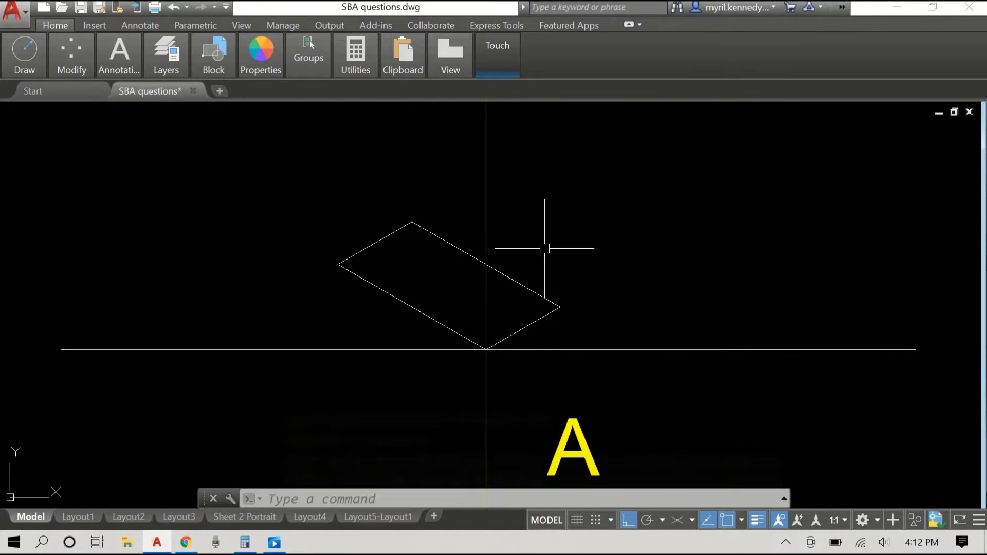
text(line)
key(Return)
click(412, 222)
text(30)
key(Return)
Step: Copy the 30-unit vertical edge to the parallelogram's left and right corners
click(412, 180)
right_click(613, 170)
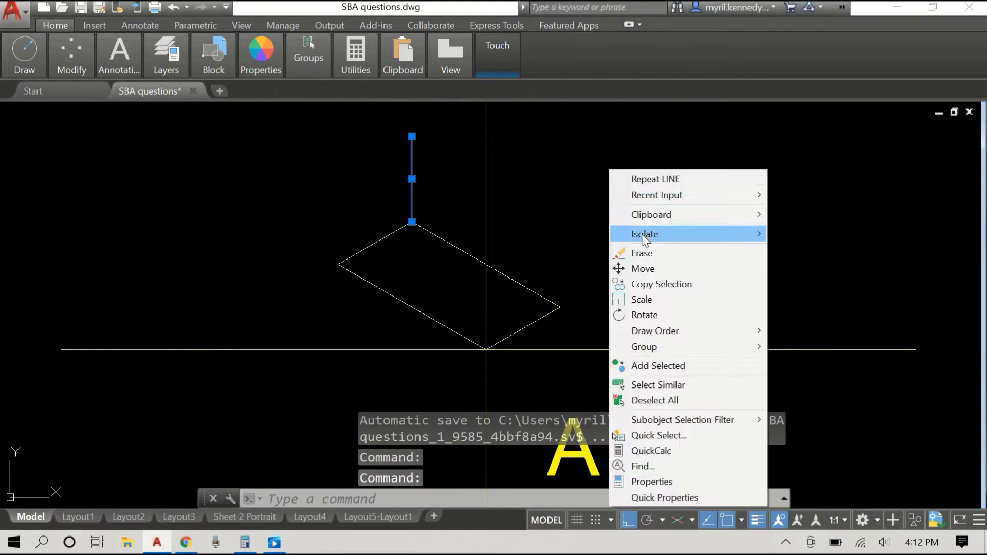
click(650, 283)
click(412, 222)
click(338, 264)
click(560, 308)
key(Escape)
Step: Draw the box's top face by joining the tops of the vertical edges in isometric mode
text(line)
key(Return)
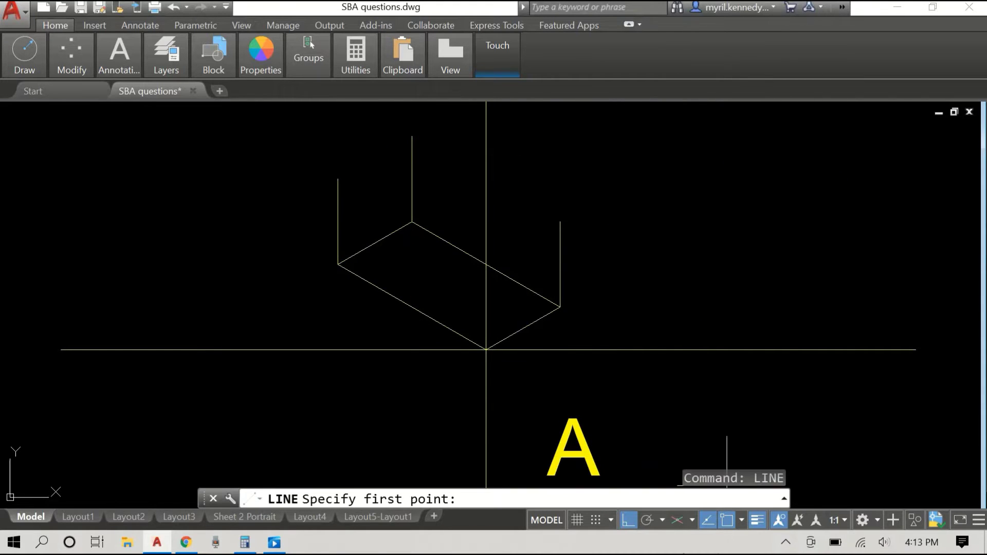
click(677, 520)
key(Escape)
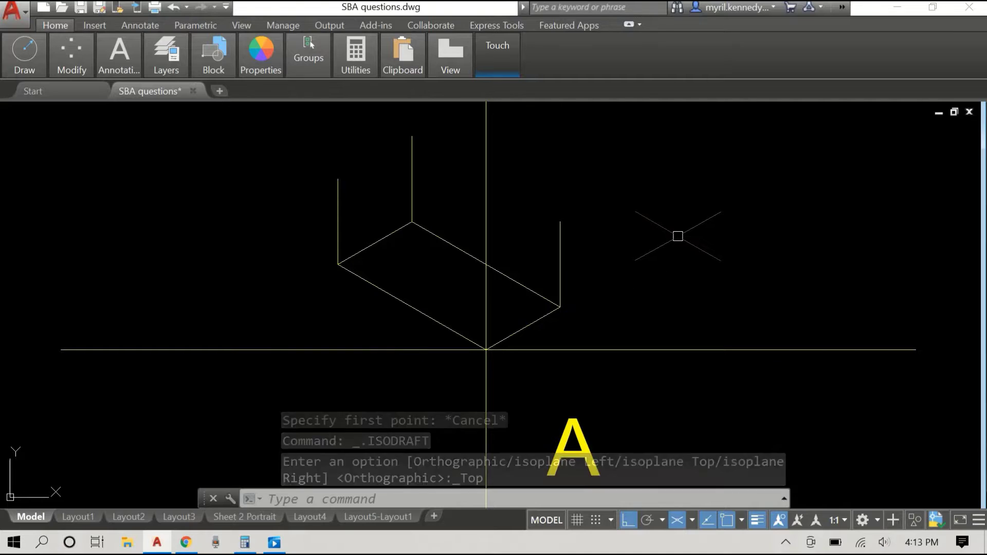
key(Return)
click(441, 201)
click(507, 268)
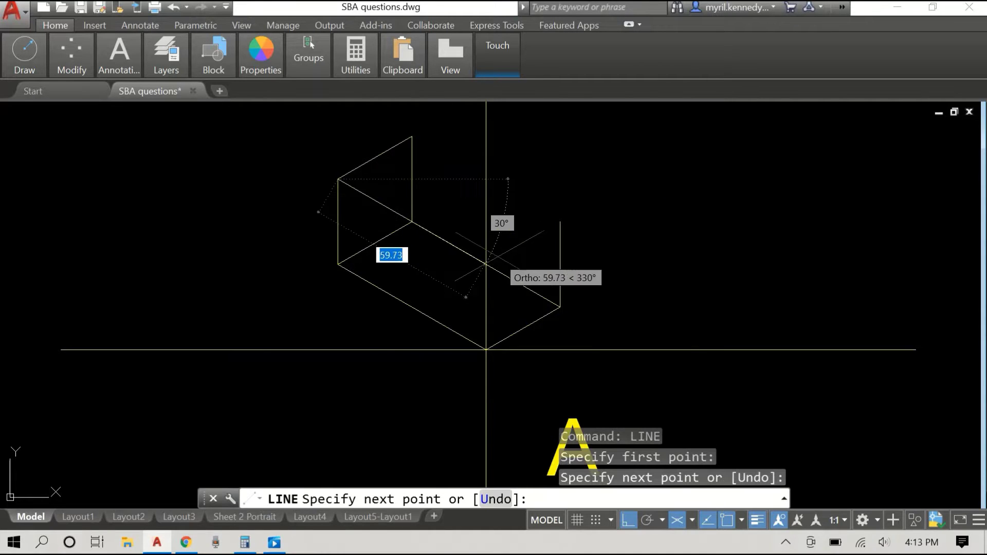
scroll(441, 280, up, 3)
click(440, 280)
scroll(514, 309, down, 2)
click(603, 295)
scroll(360, 206, down, 3)
key(Return)
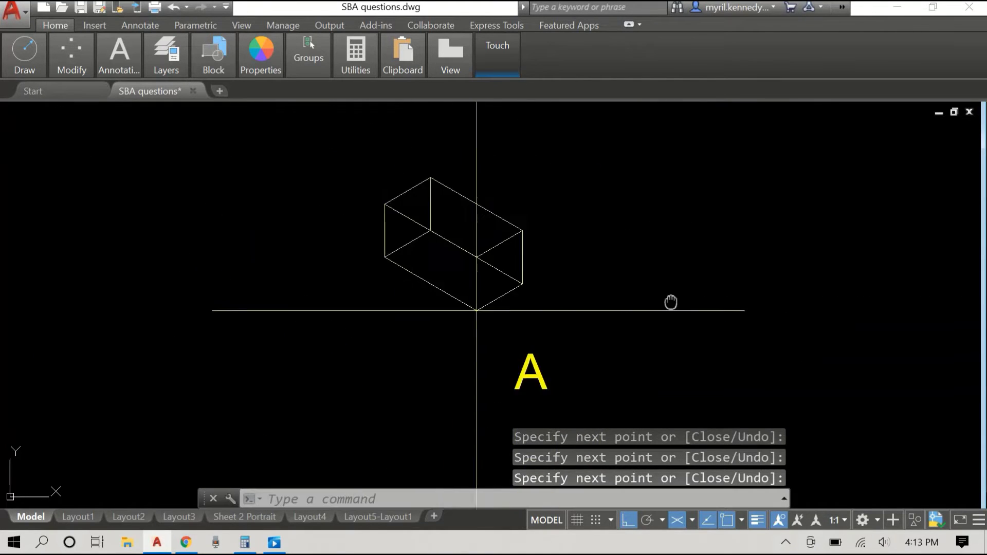
scroll(462, 309, down, 2)
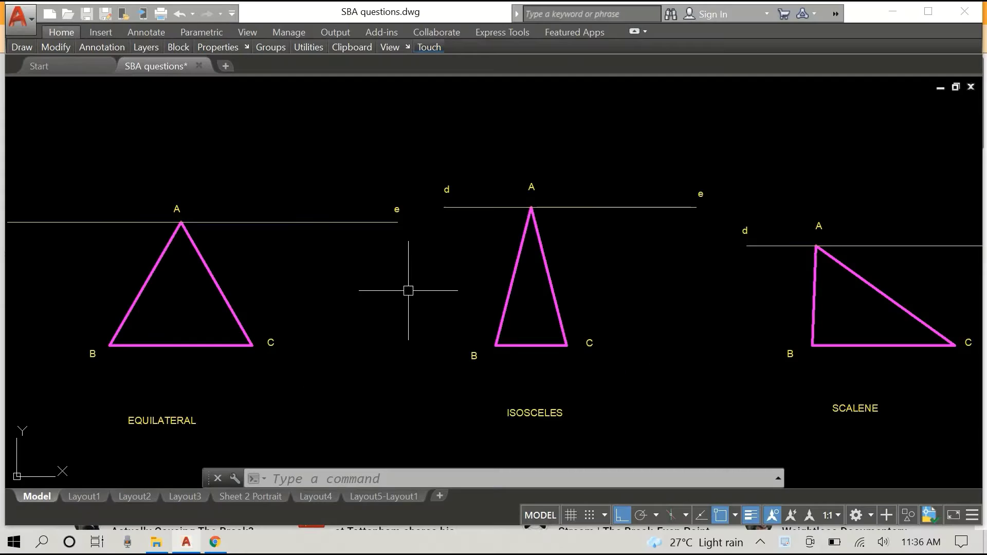
Step: Zoom out in SBA questions.dwg until the equilateral, isosceles and scalene triangles all show
scroll(408, 290, down, 2)
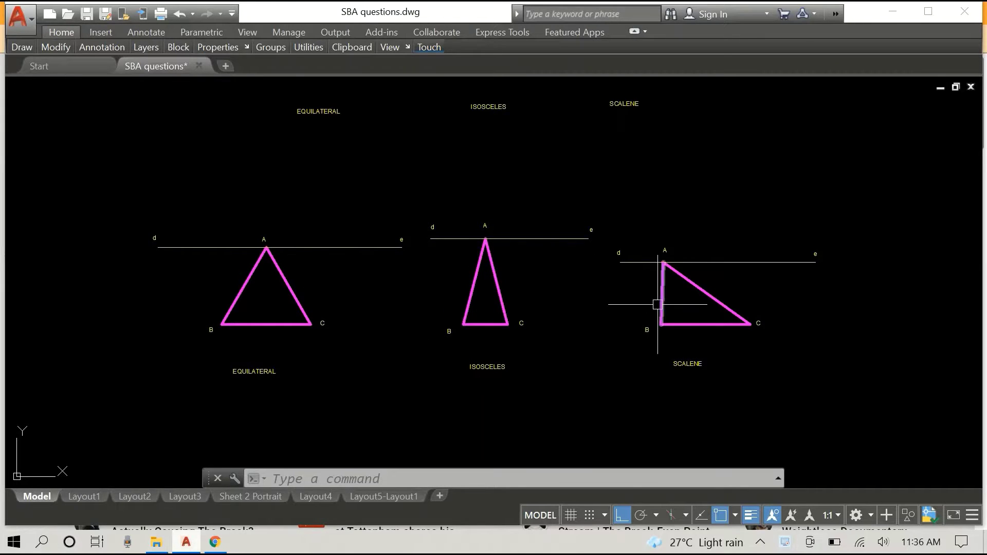
scroll(231, 375, up, 2)
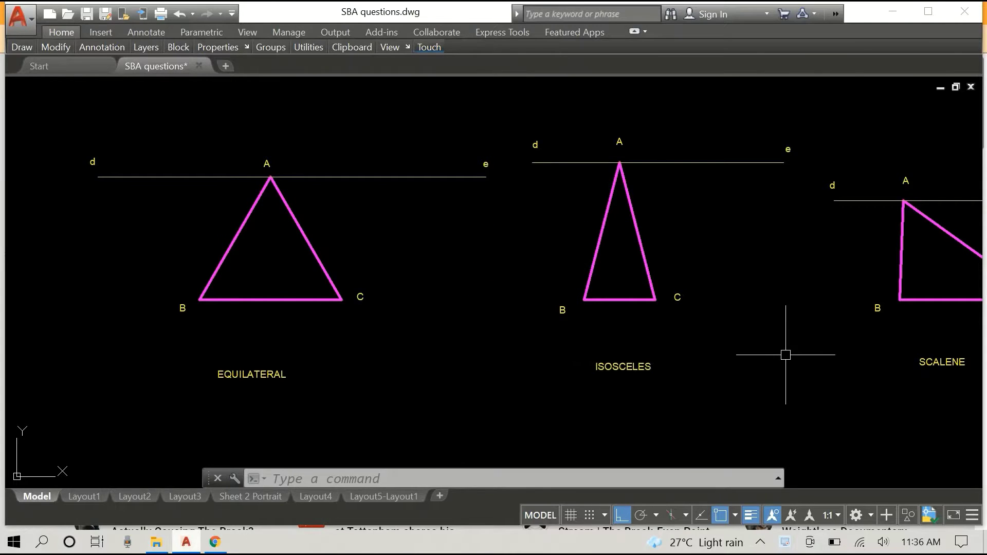
scroll(783, 353, down, 2)
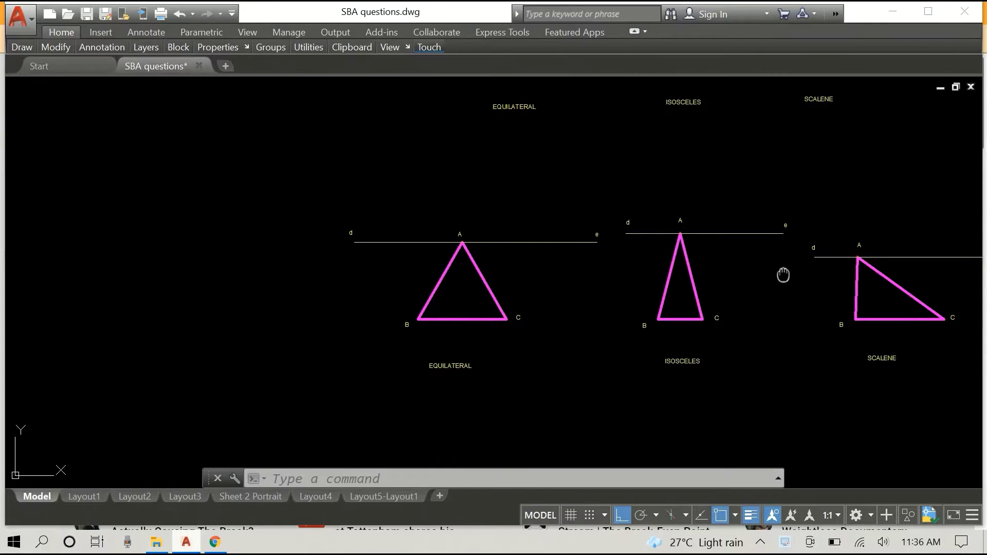
drag(782, 275, 621, 290)
scroll(357, 290, up, 2)
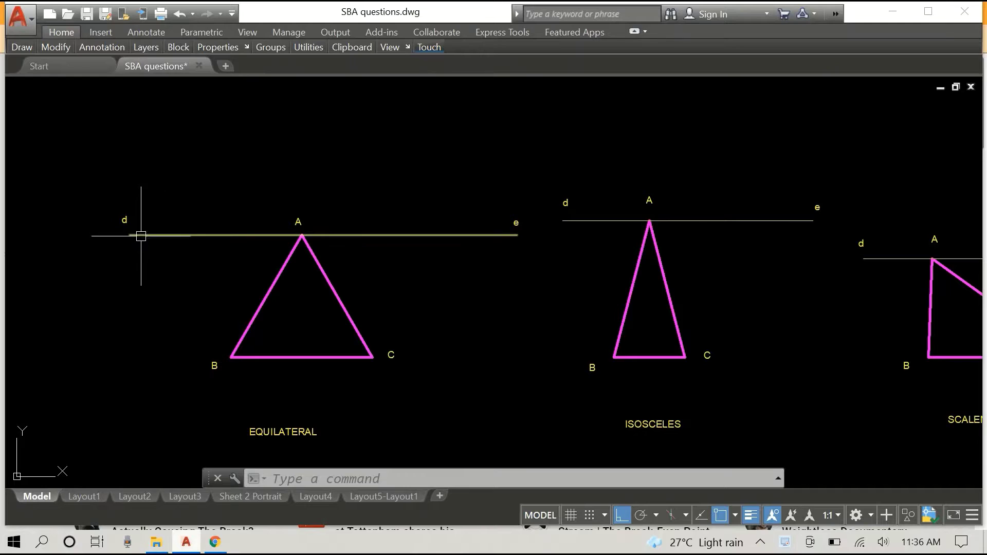
click(175, 235)
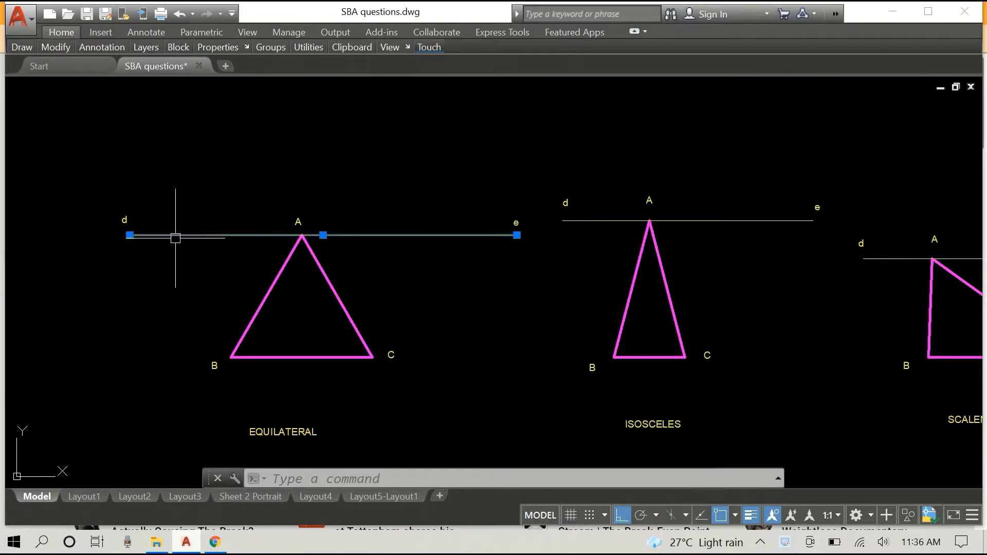
click(743, 222)
drag(762, 259, 627, 246)
click(861, 245)
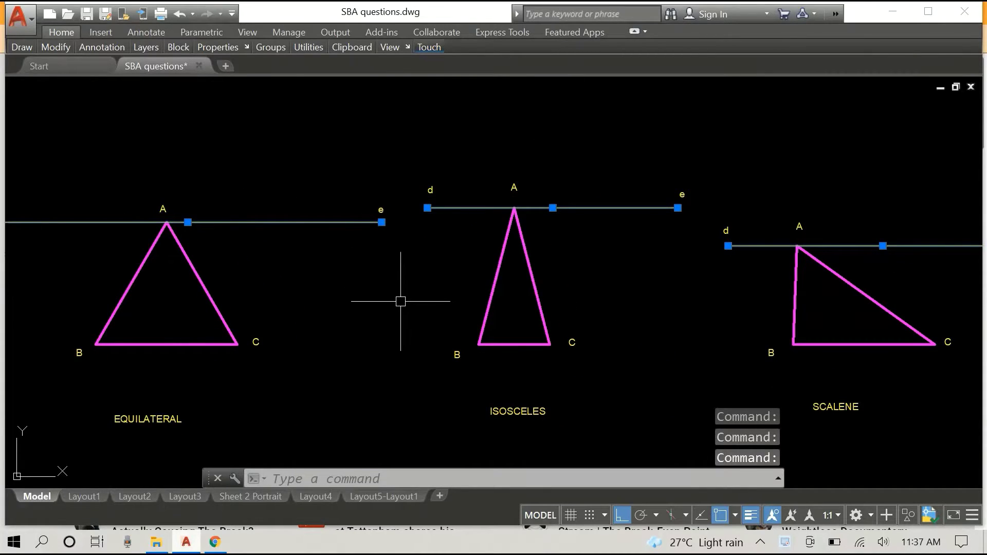
key(Escape)
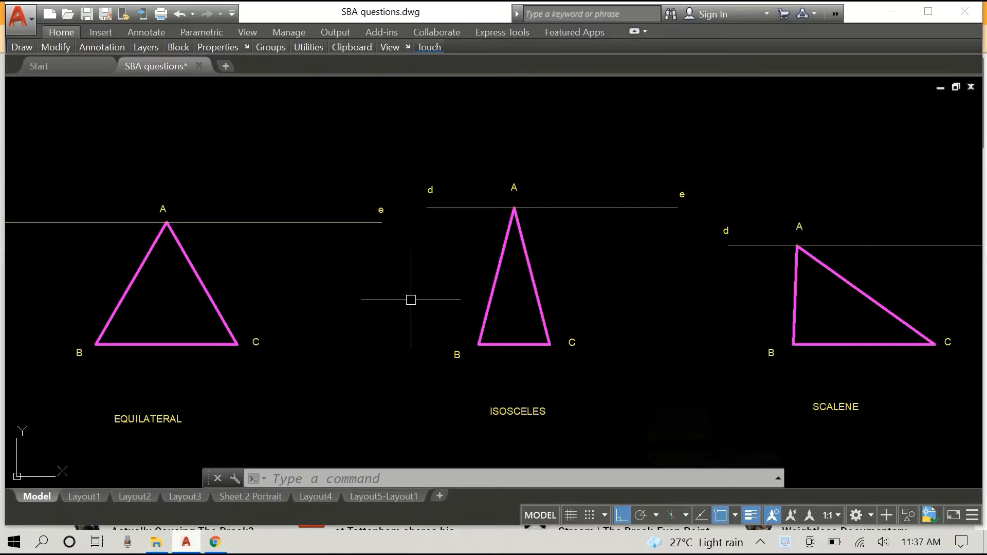
drag(394, 276, 585, 275)
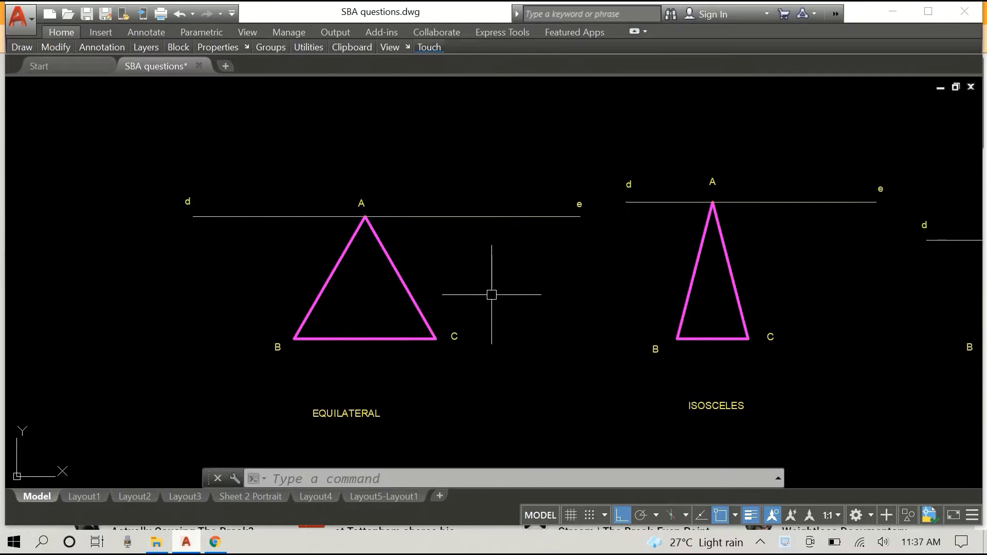
scroll(476, 278, up, 2)
drag(476, 276, 546, 287)
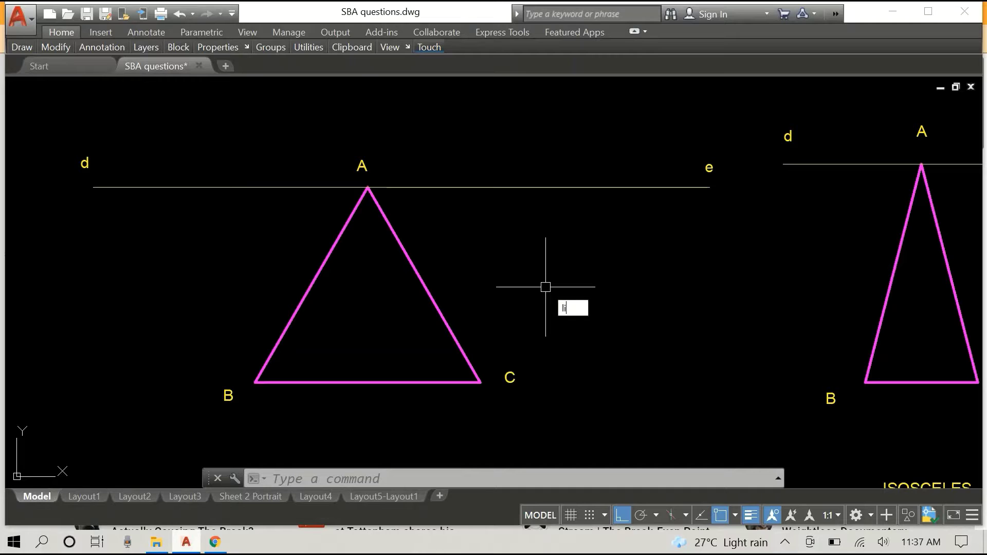
Step: Draw a line straight down from apex A of the equilateral triangle to base BC
text(line)
key(Return)
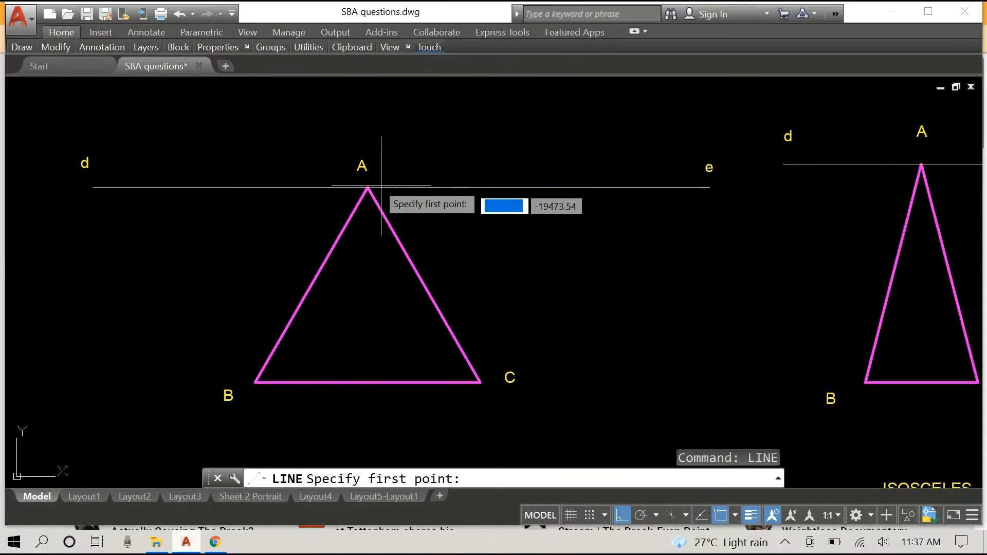
click(368, 187)
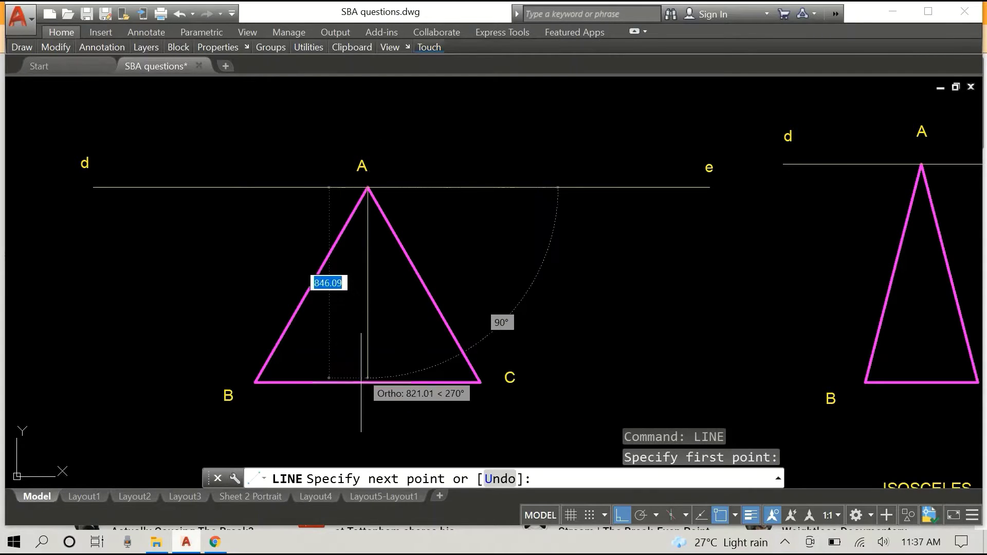
click(367, 382)
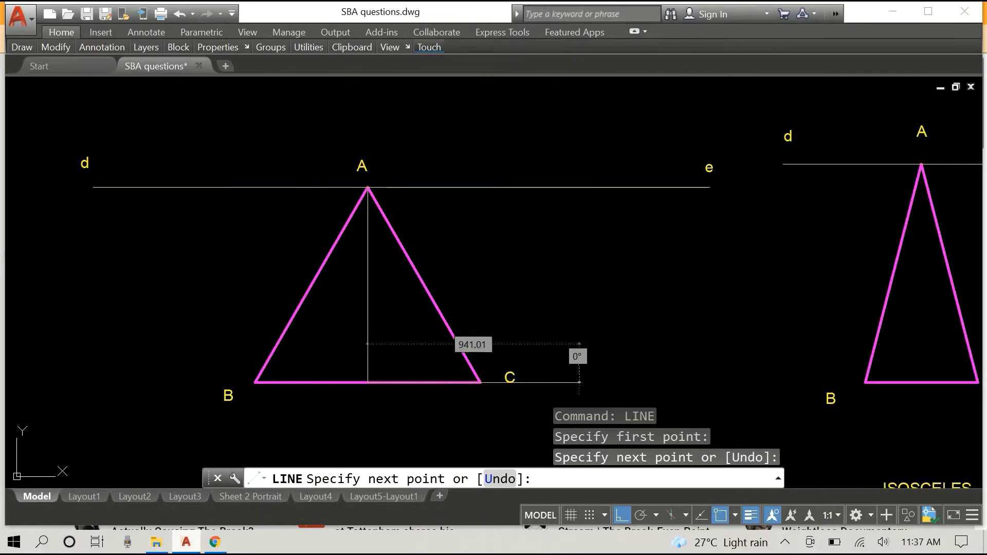
key(Escape)
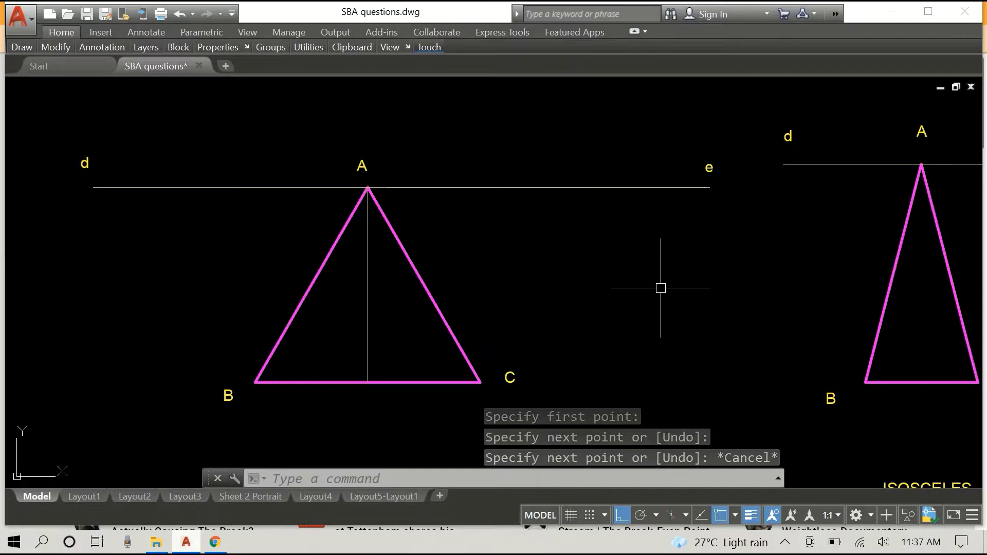
mouse_move(590, 303)
mouse_down()
mouse_move(569, 278)
mouse_move(559, 214)
mouse_up()
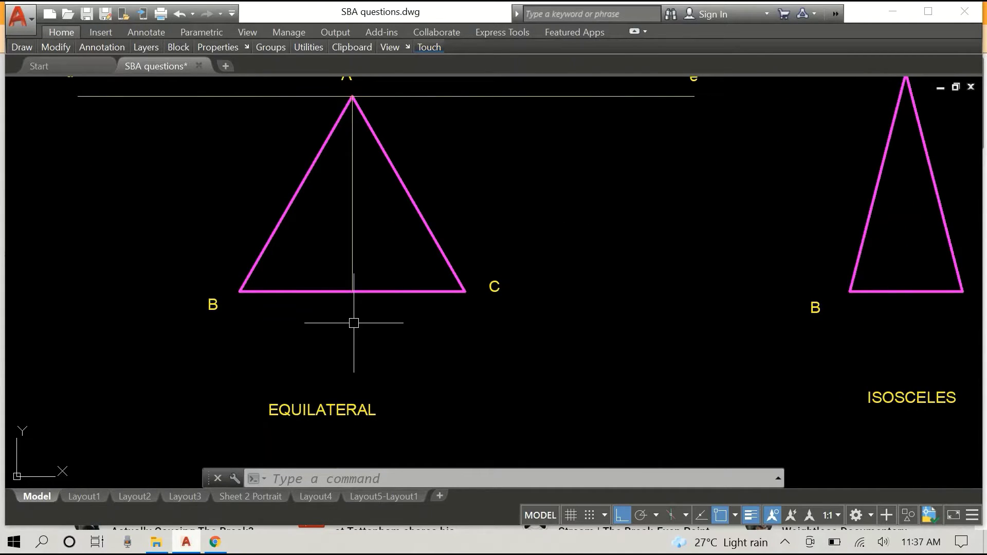
Step: Place text 'f' (height 50, rotation 0) just below BC at the vertical line's foot
key(Return)
click(341, 303)
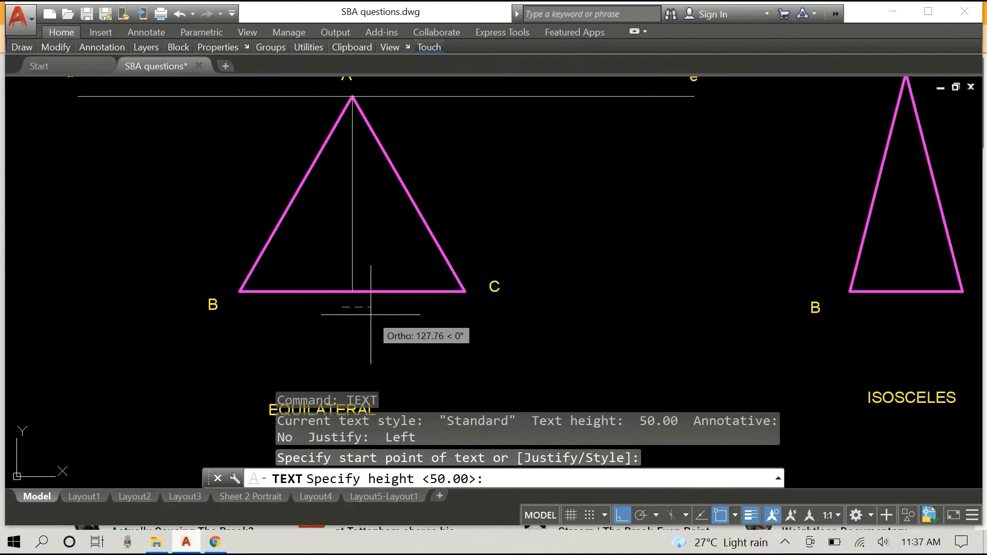
key(Return)
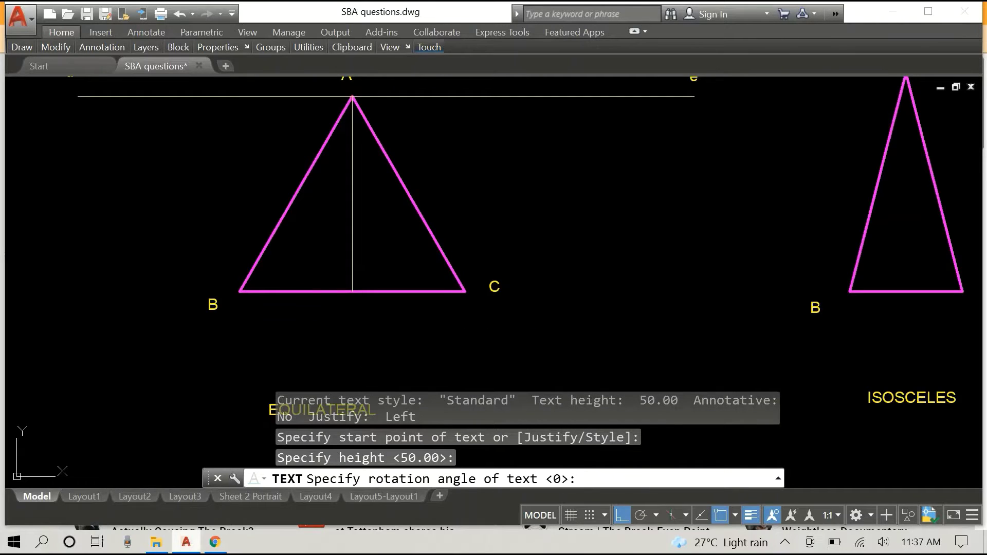
key(Return)
text(f)
click(438, 347)
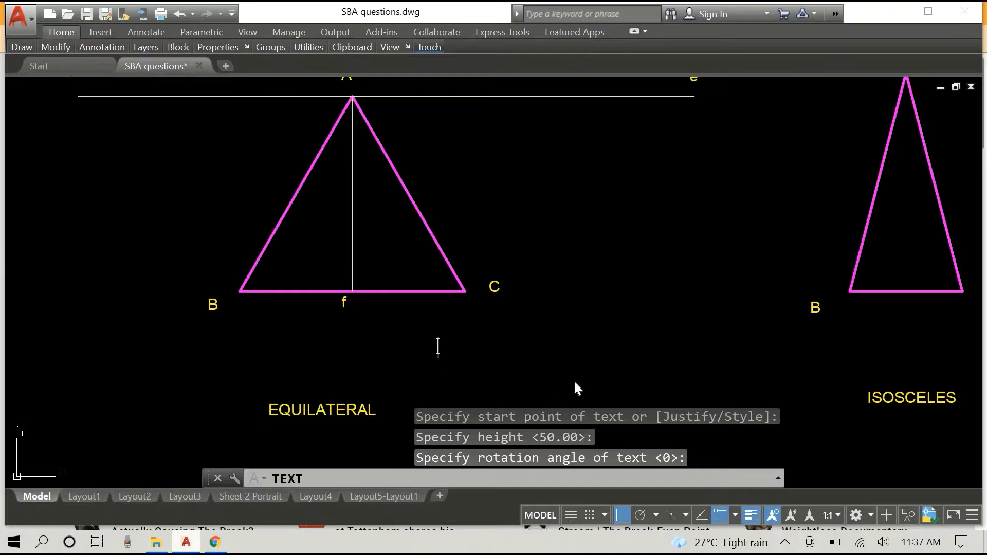
key(Return)
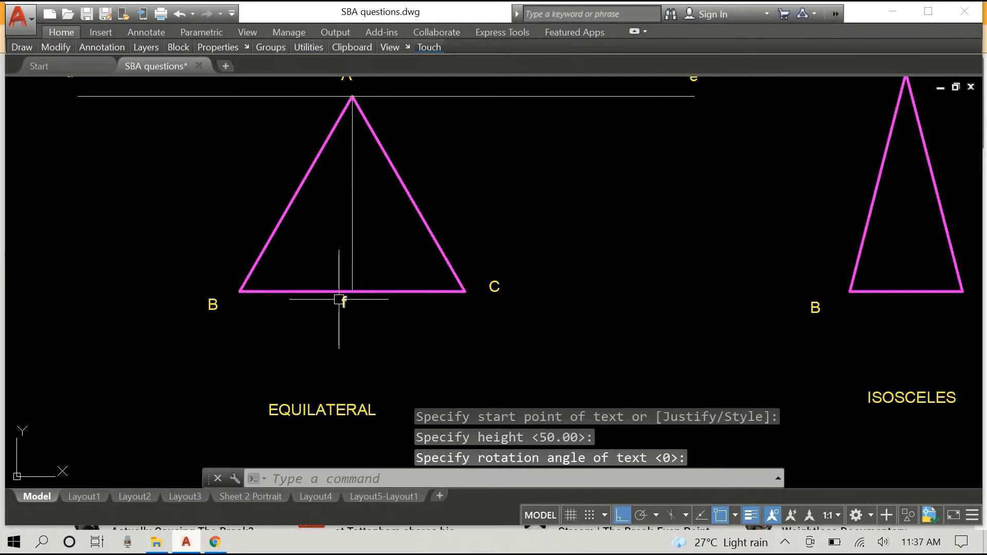
scroll(448, 148, down, 2)
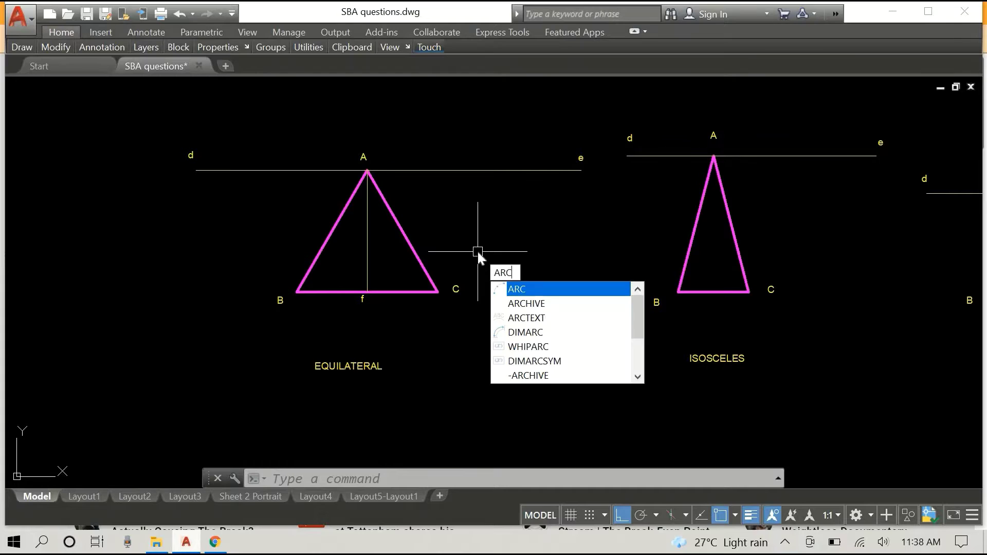
Step: Draw an arc centred on A, starting at f and ending on line de
key(Return)
text(c)
key(Return)
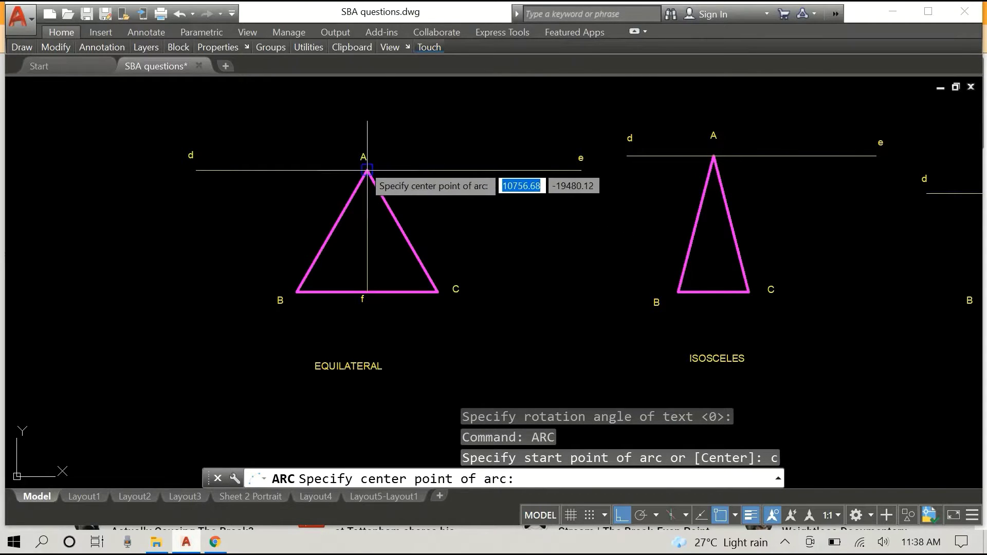
click(367, 170)
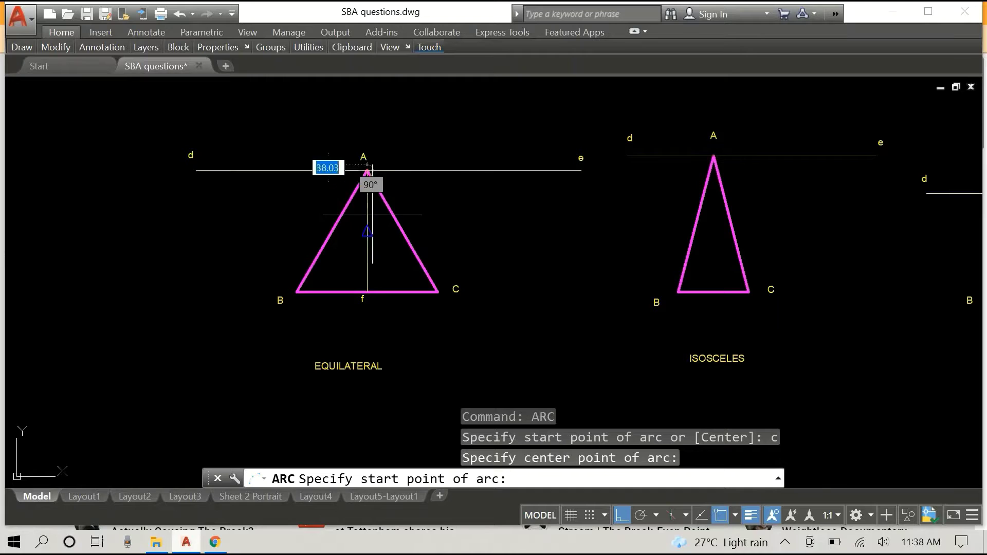
click(367, 292)
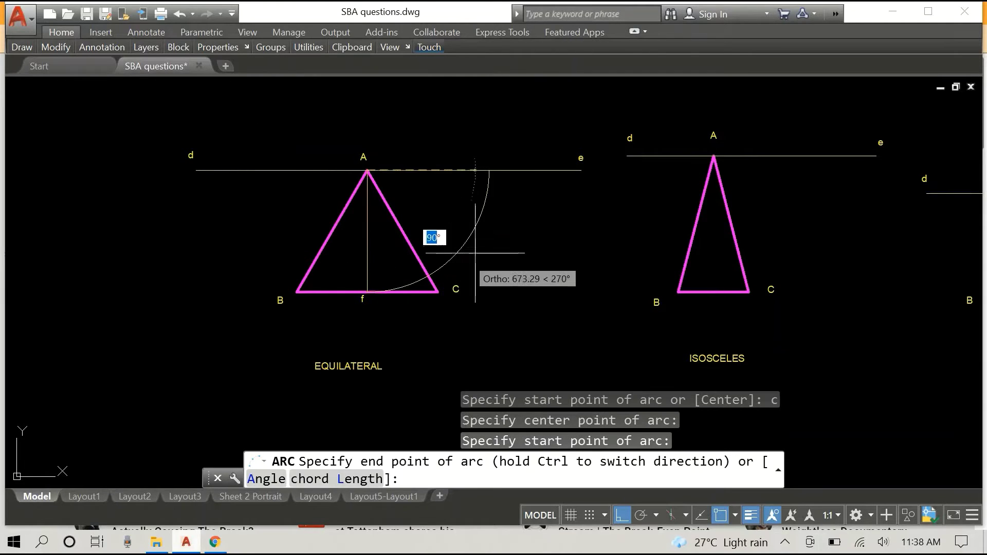
click(488, 169)
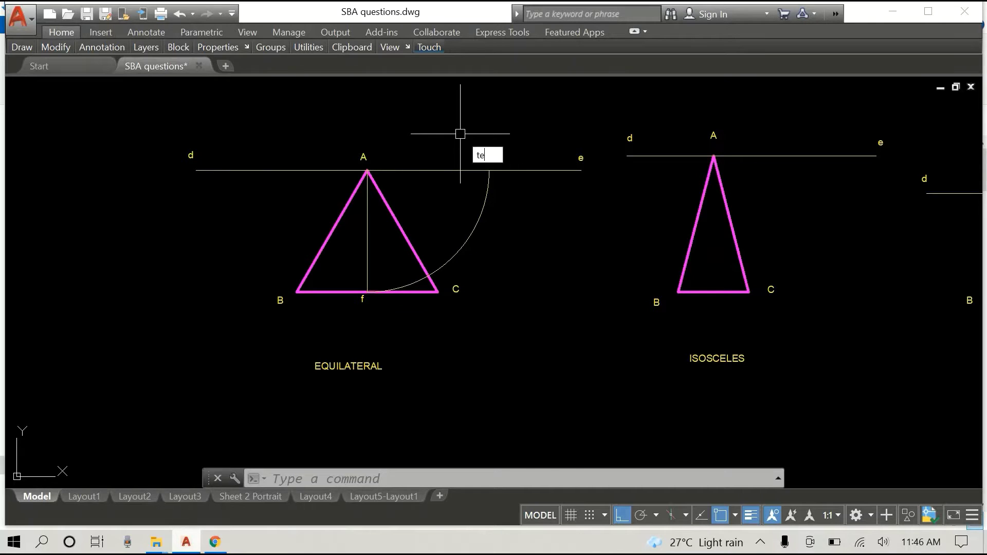
Step: Add the label g at the arc's endpoint on line de, height 50, rotation 0
text(text)
key(Return)
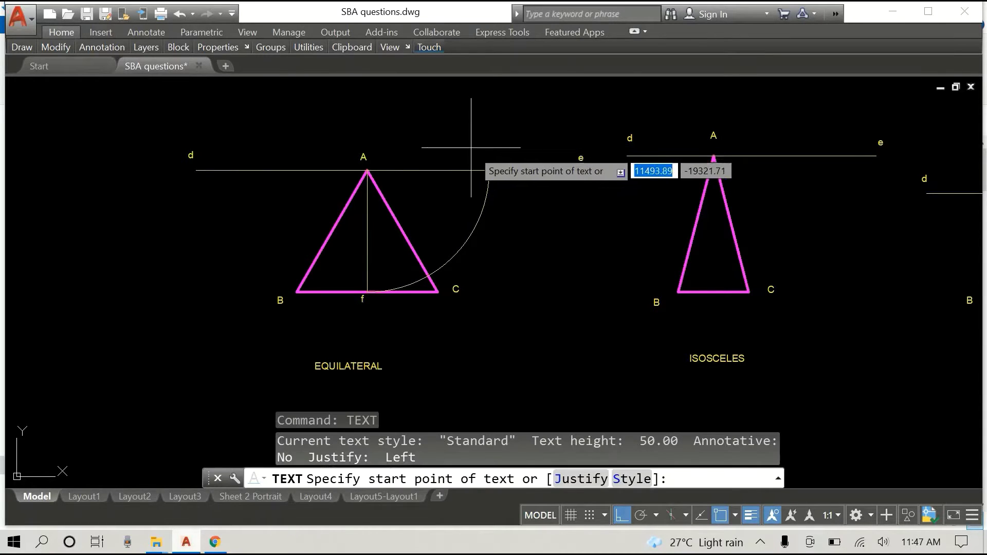
click(482, 153)
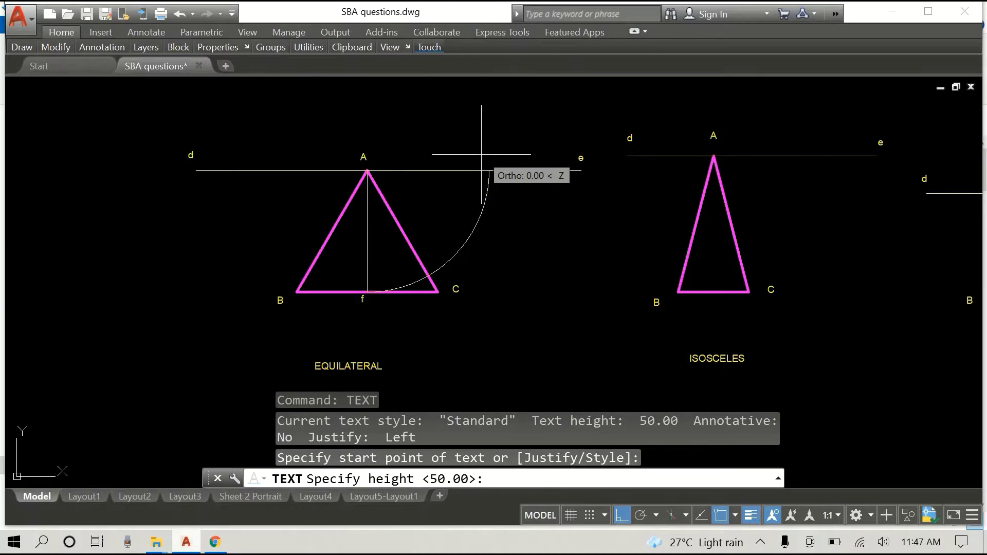
key(Return)
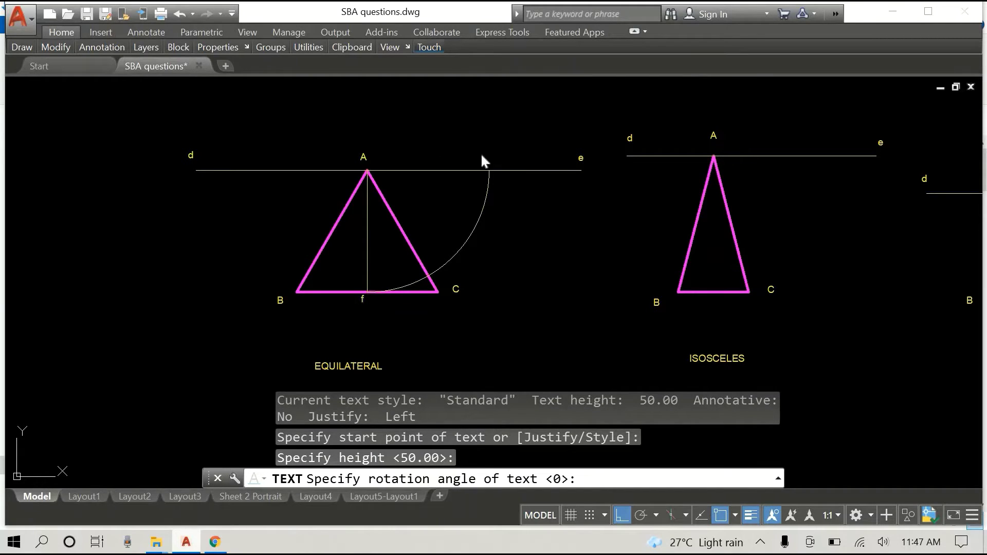
key(Return)
key(Return)
key(Return)
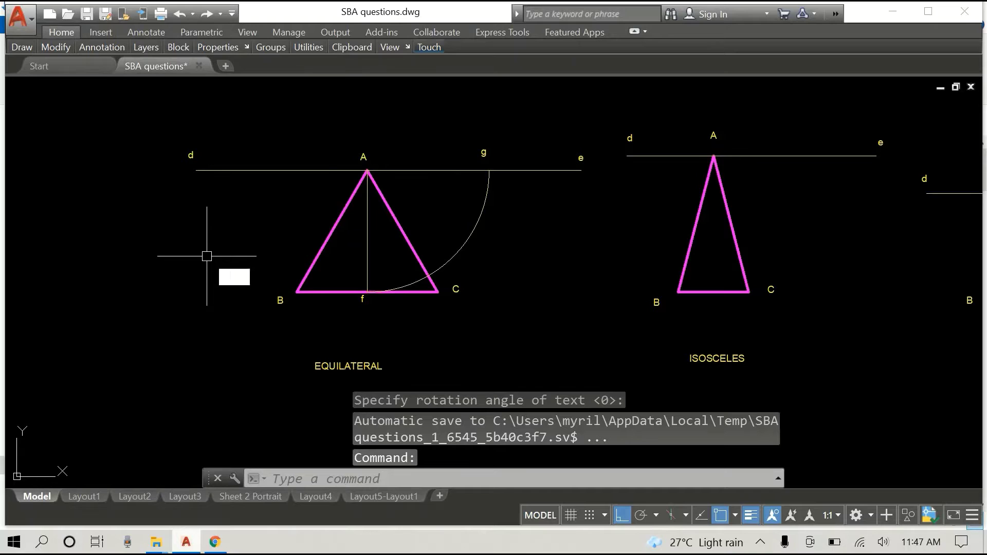
Step: Draw an angled line from vertex B to point g with Ortho turned off
text(line)
key(Return)
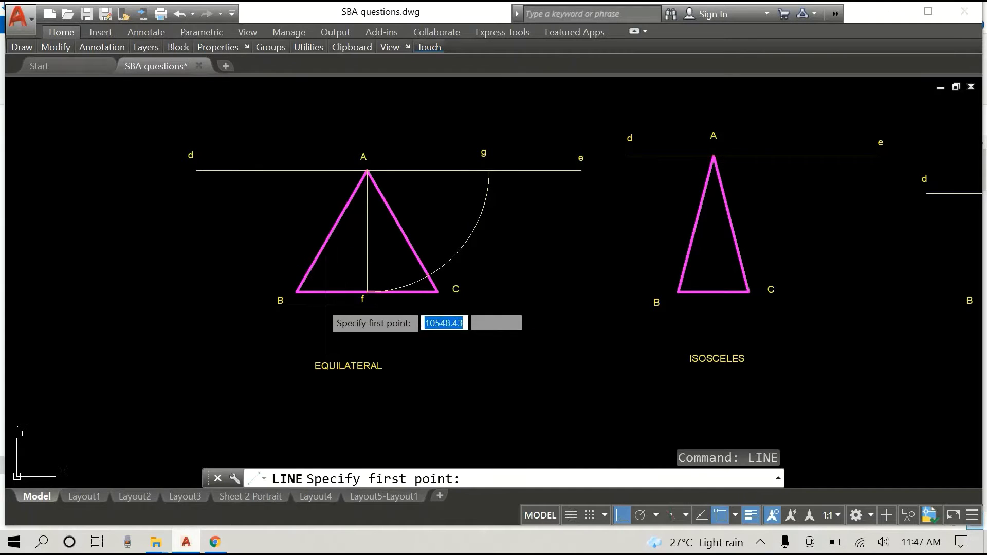
click(299, 290)
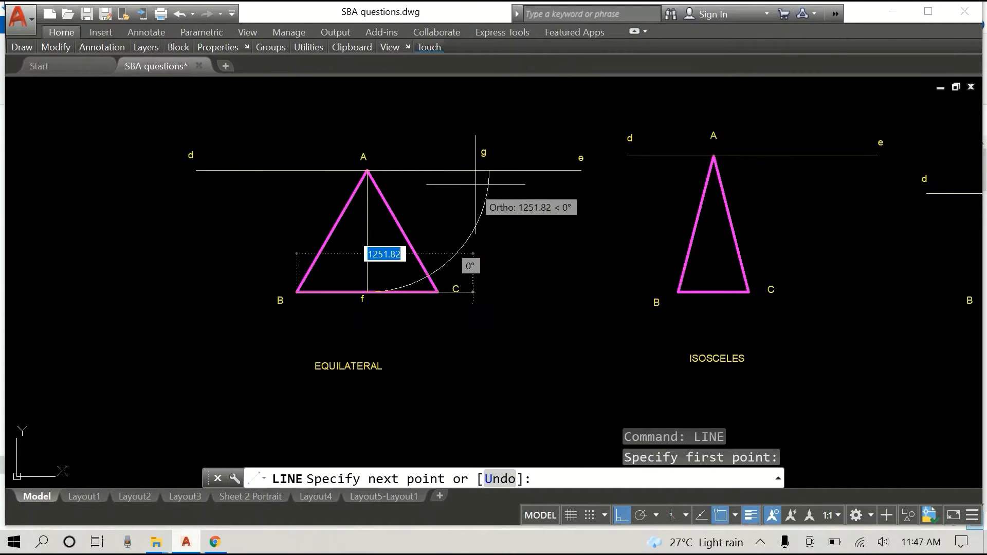
key(F8)
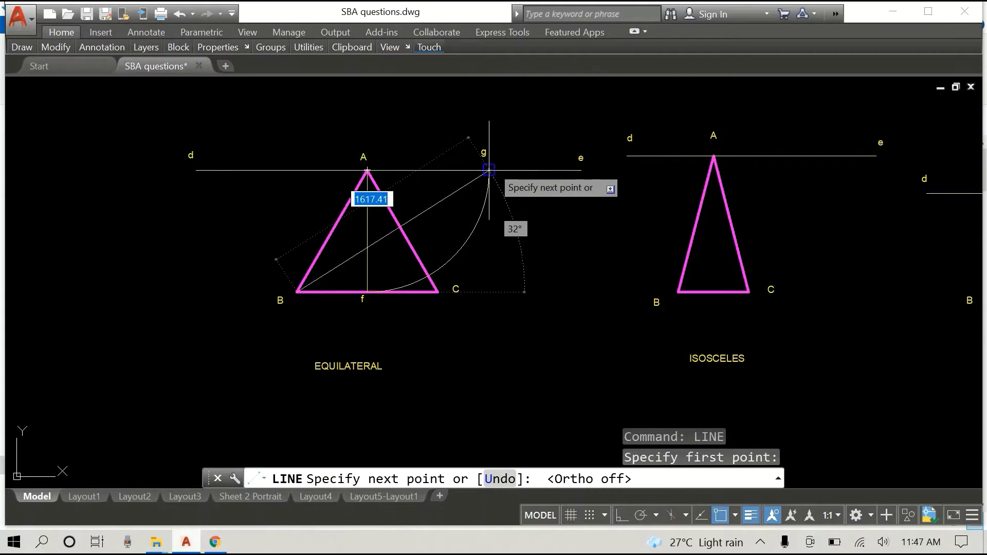
click(489, 169)
key(Escape)
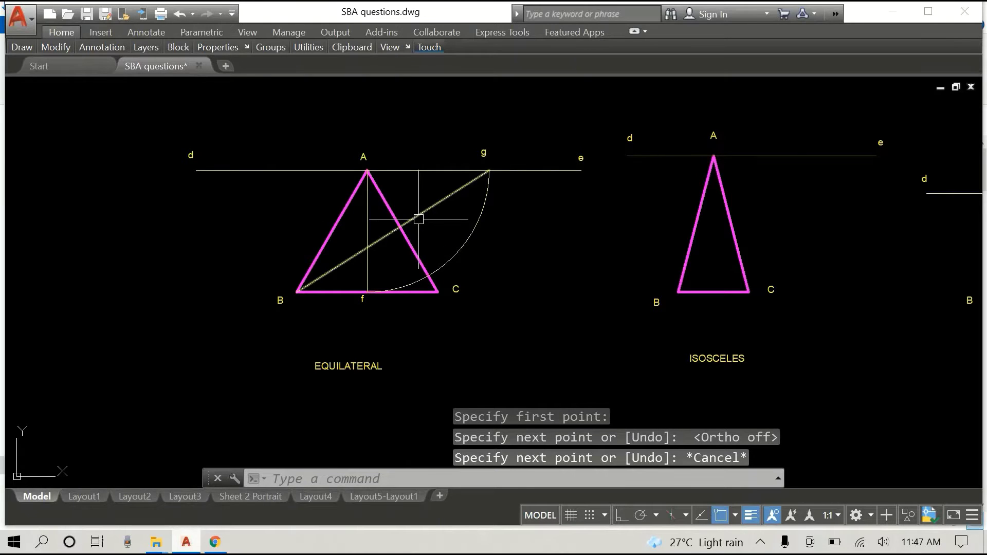
scroll(411, 222, up, 2)
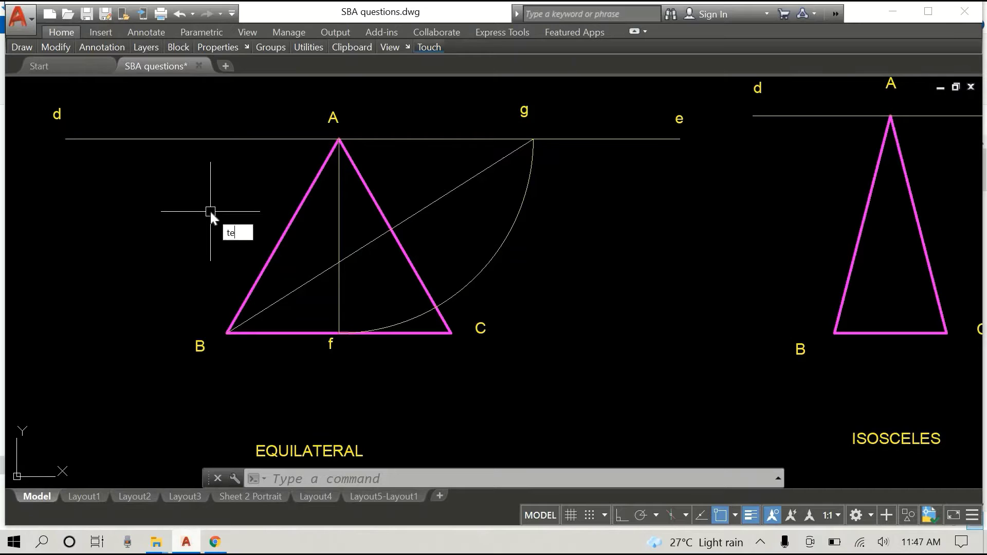
Step: Add text 'h' (height 50, rotation 0) beside where line Bg crosses side AC
text(xt)
key(Return)
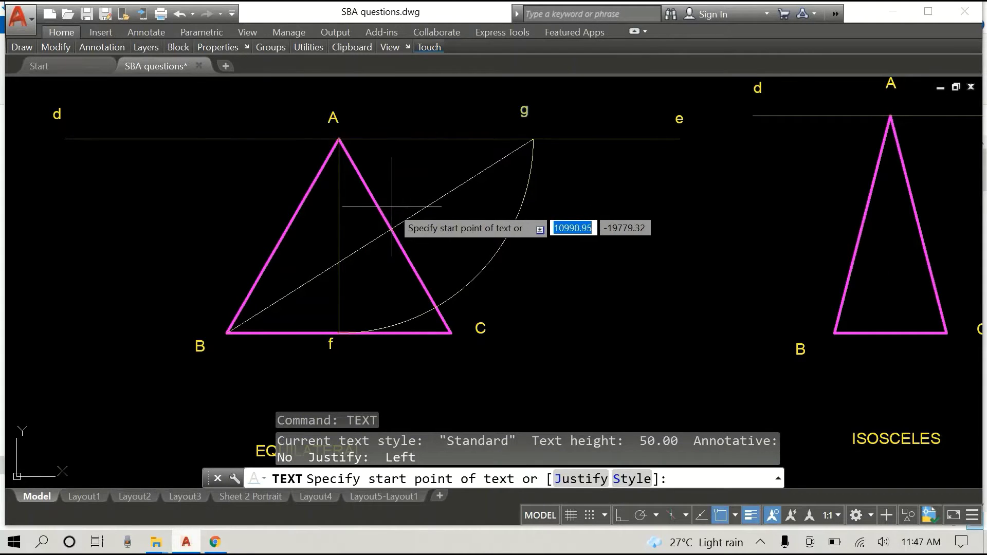
click(395, 210)
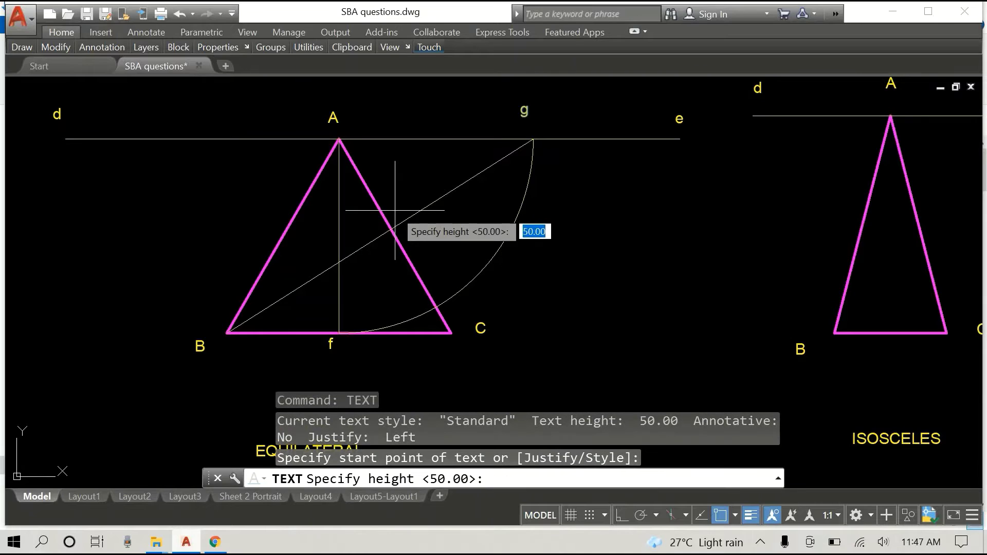
key(Return)
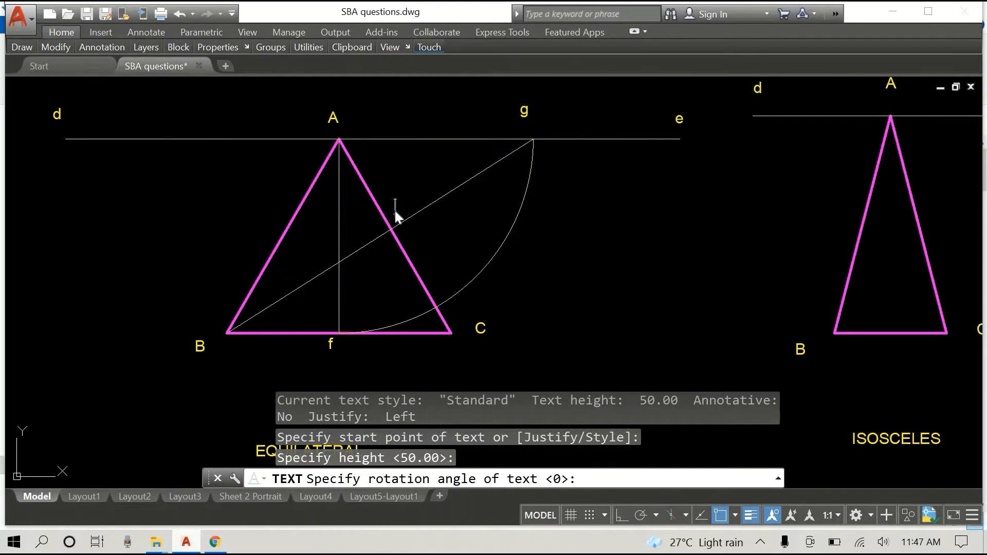
key(Return)
text(h)
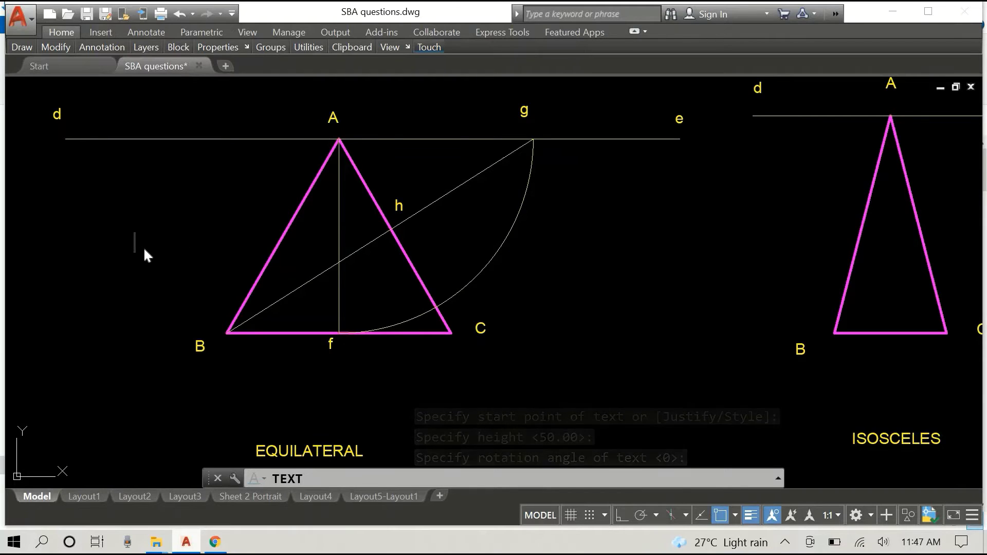
key(Return)
key(Return)
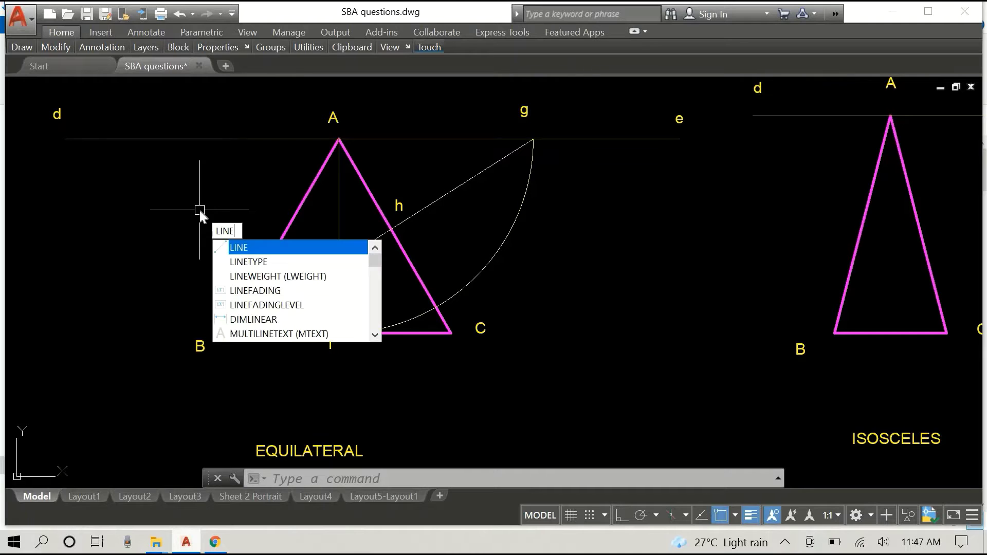
Step: Drop a vertical line from intersection h on side AC down to base BC
key(Return)
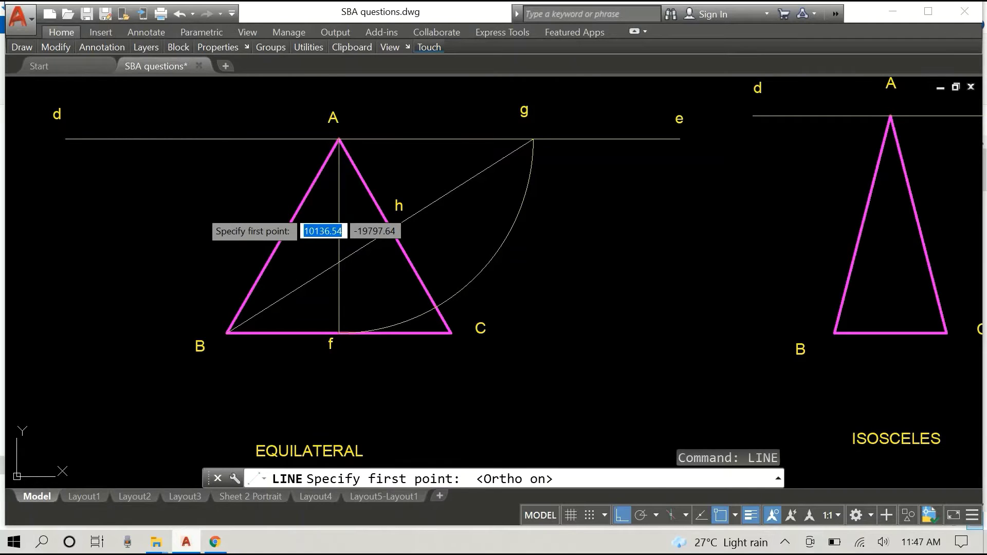
click(391, 228)
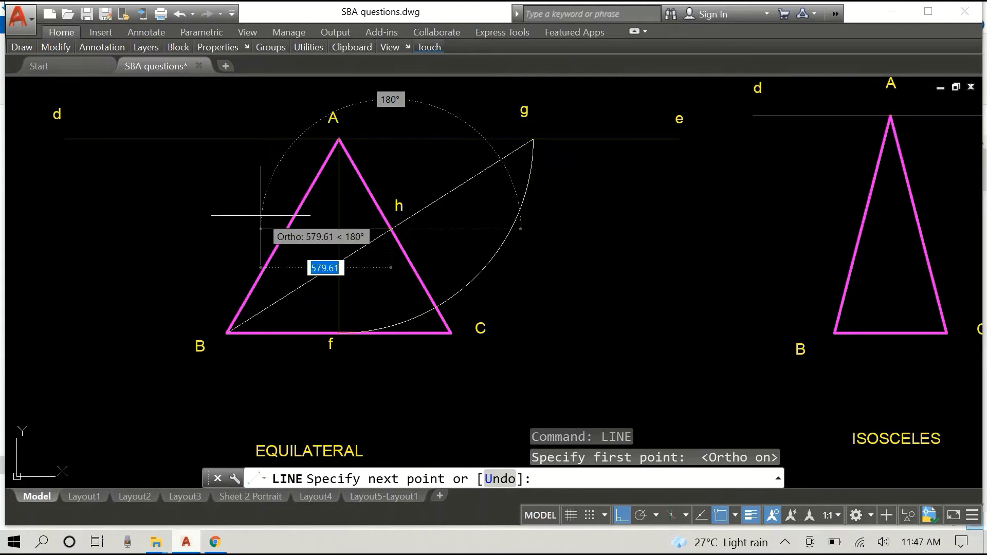
key(Escape)
right_click(177, 186)
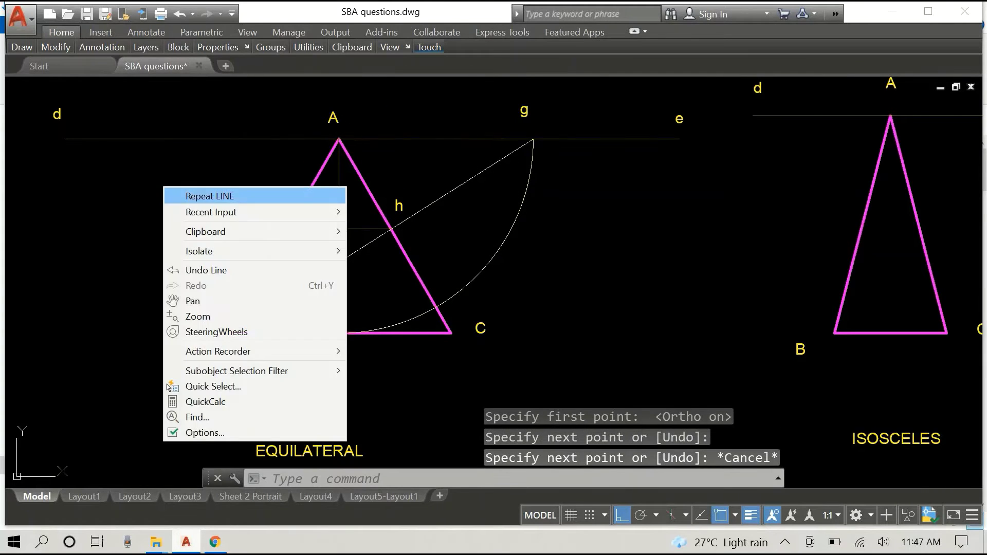
click(209, 193)
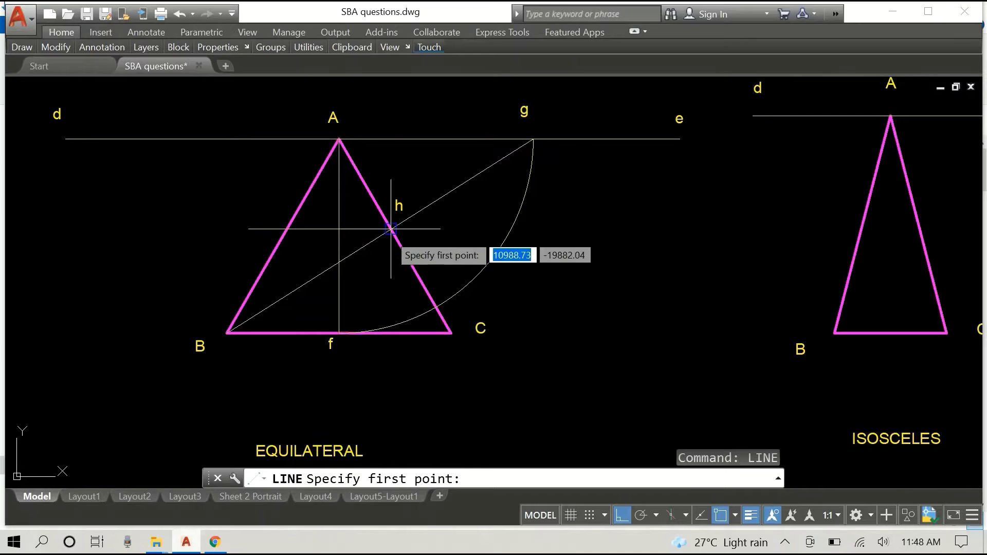
click(391, 229)
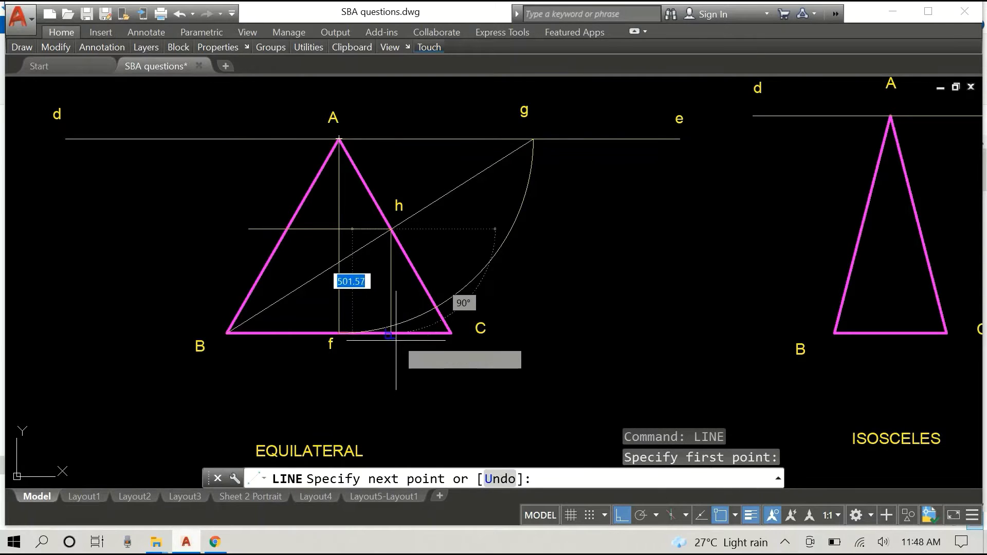
click(390, 333)
key(Escape)
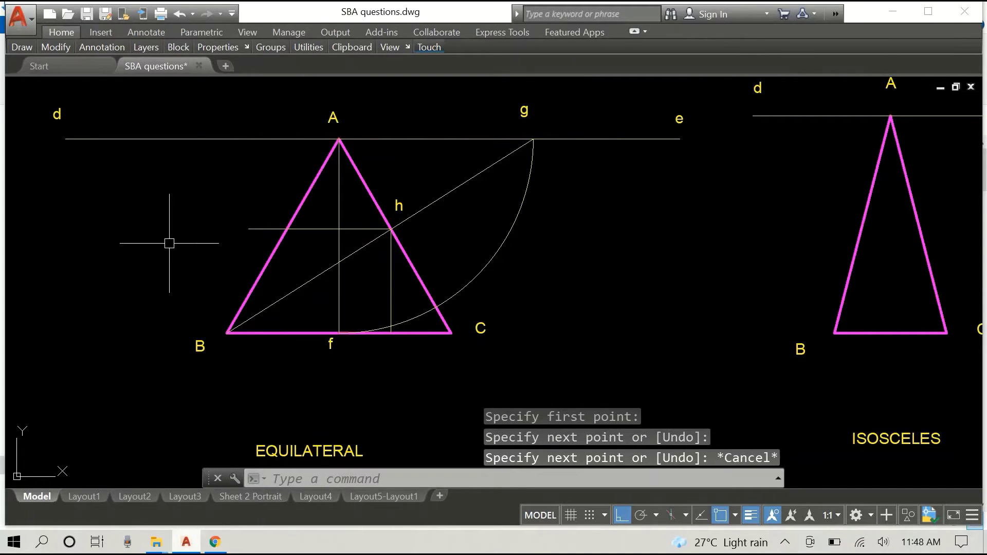
Step: Trim the horizontal line's overhang beyond side AB, using AB as cutting edge
text(trim)
key(Return)
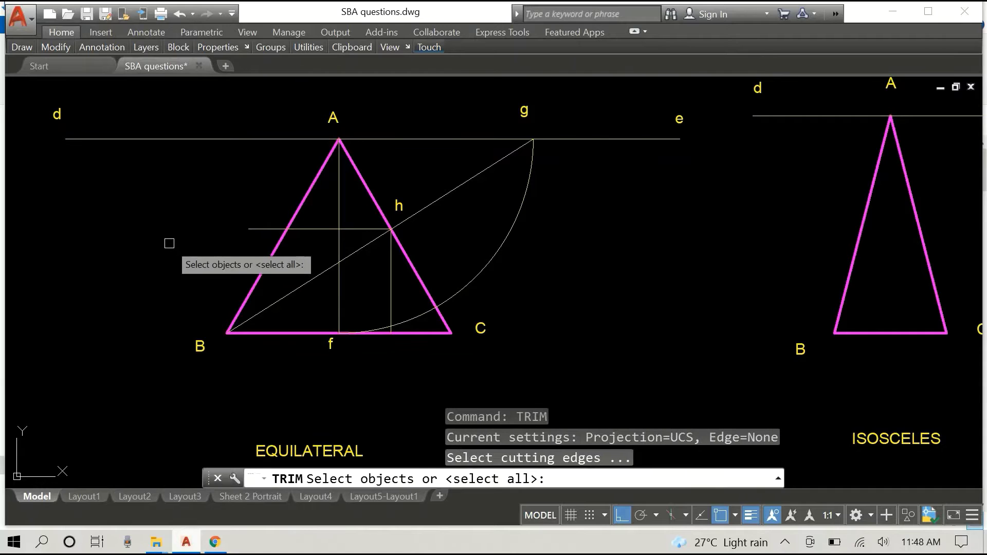
click(265, 265)
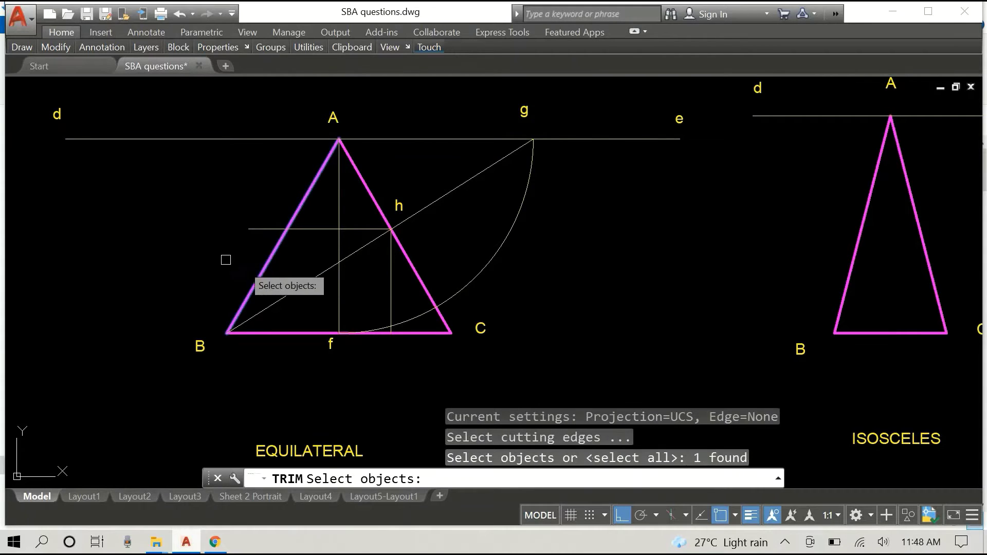
key(Return)
click(261, 216)
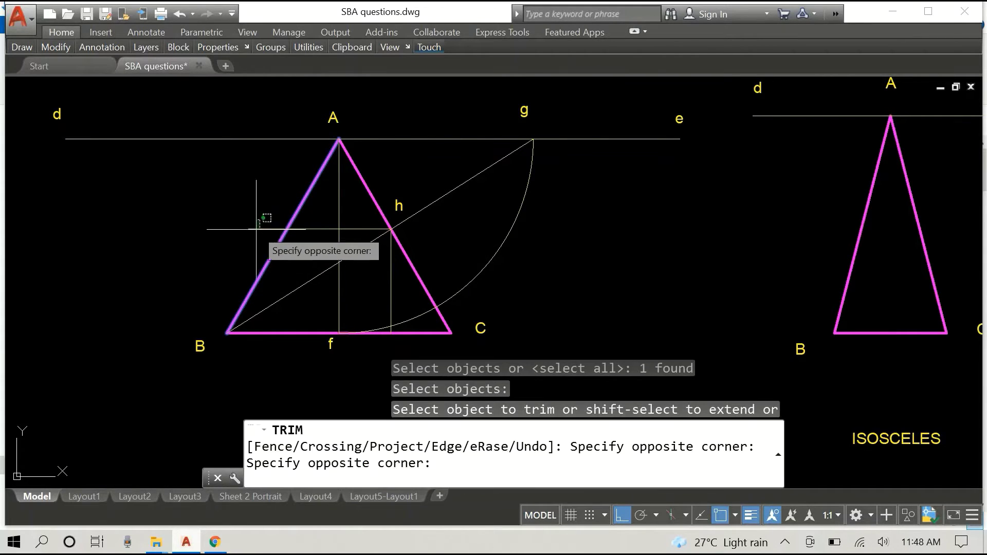
click(256, 233)
right_click(195, 216)
click(211, 224)
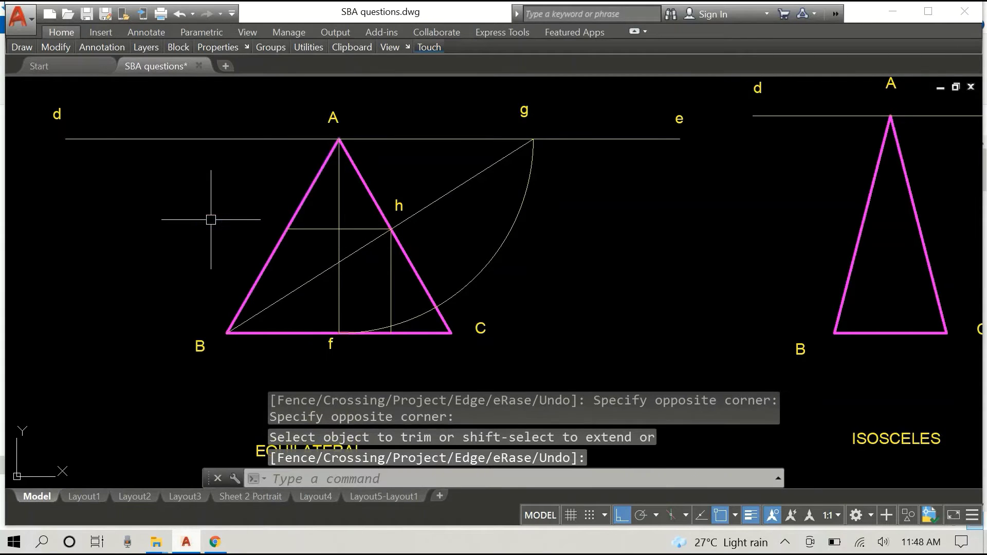
Step: Copy the vertical line from h to the AB intersection, then select the square's three sides
click(394, 295)
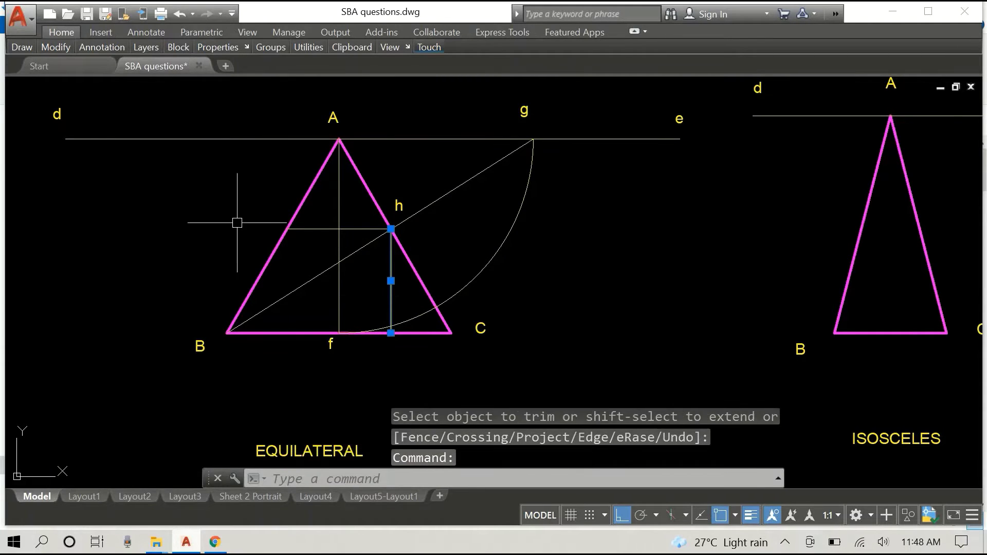
right_click(234, 219)
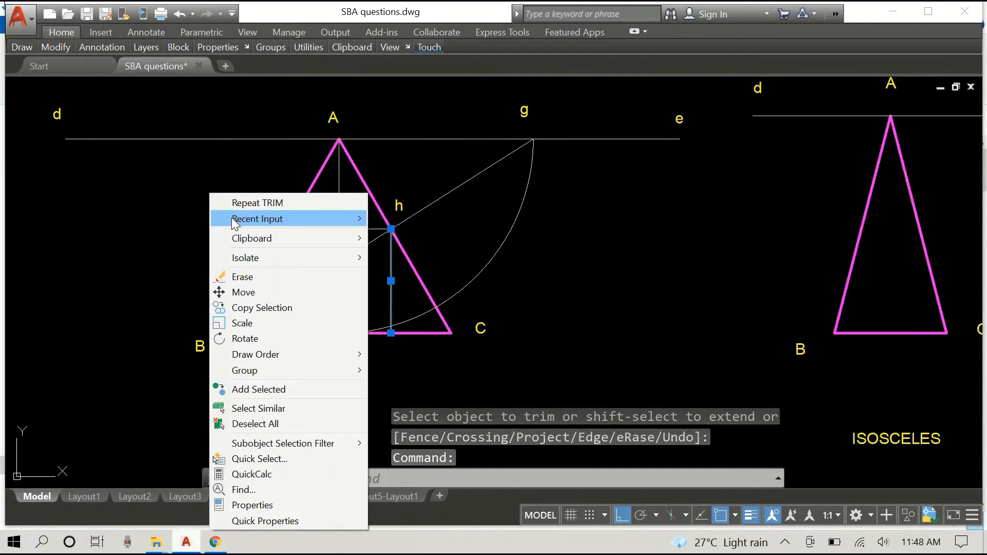
click(247, 307)
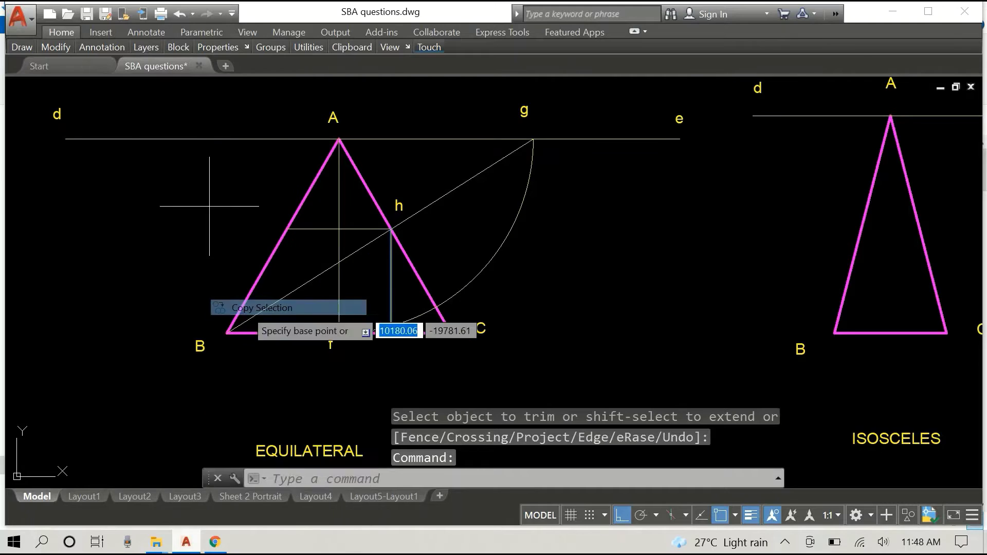
click(391, 228)
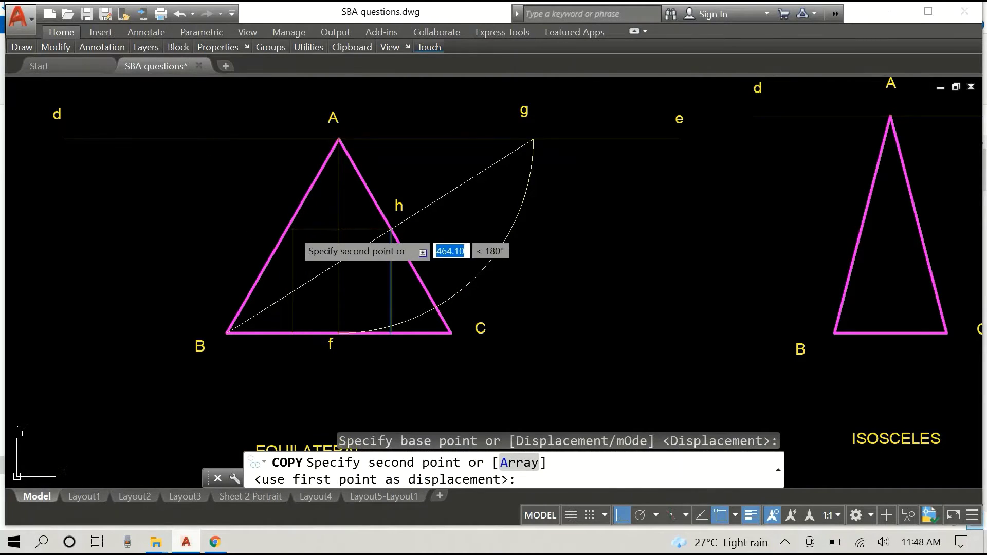
click(299, 235)
key(Escape)
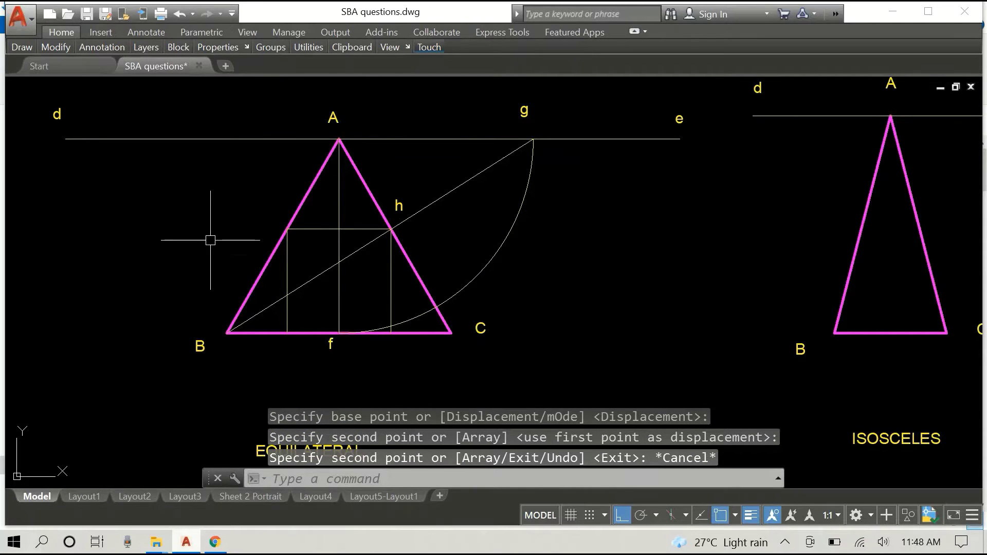
click(311, 229)
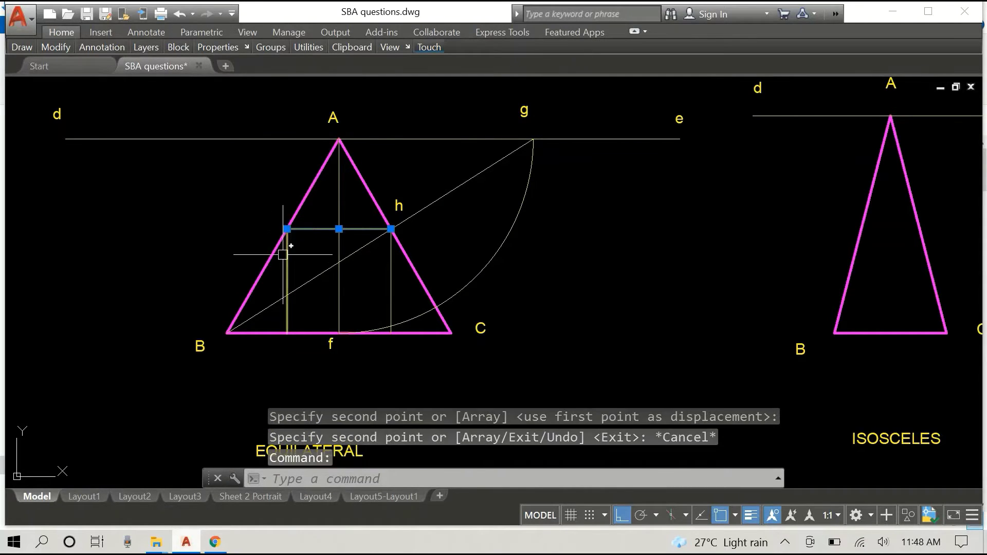
click(286, 264)
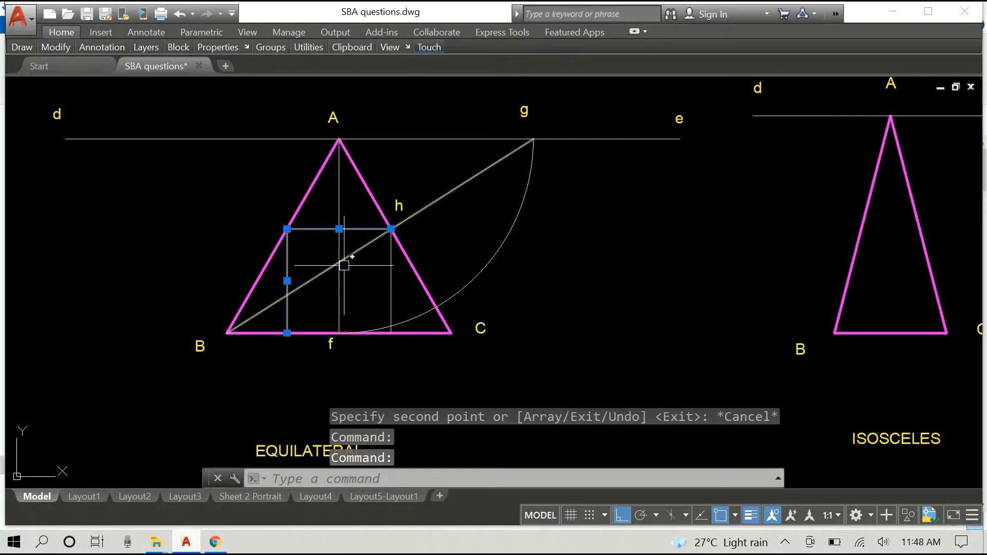
click(391, 275)
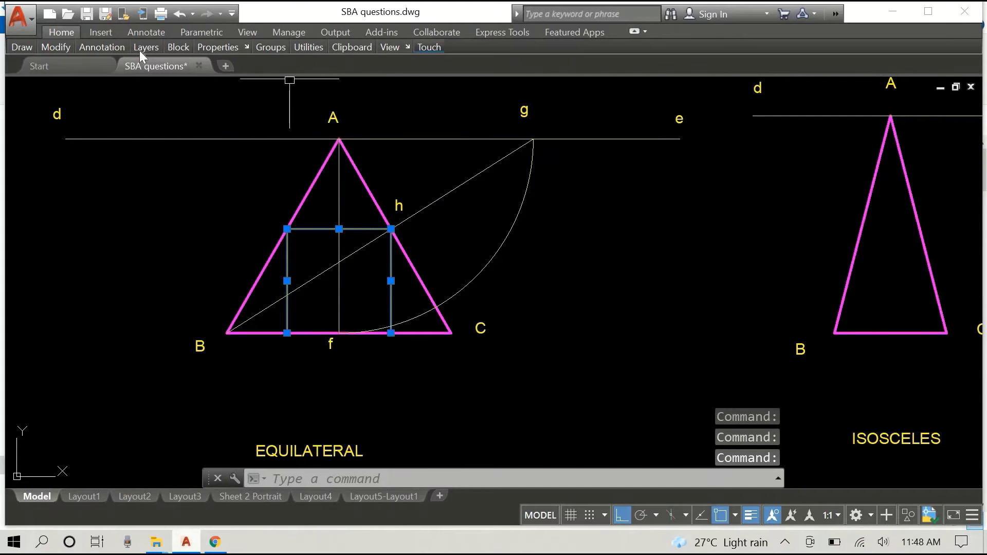
Step: Move the selected square sides onto the magenta 'outline' layer
mouse_move(146, 46)
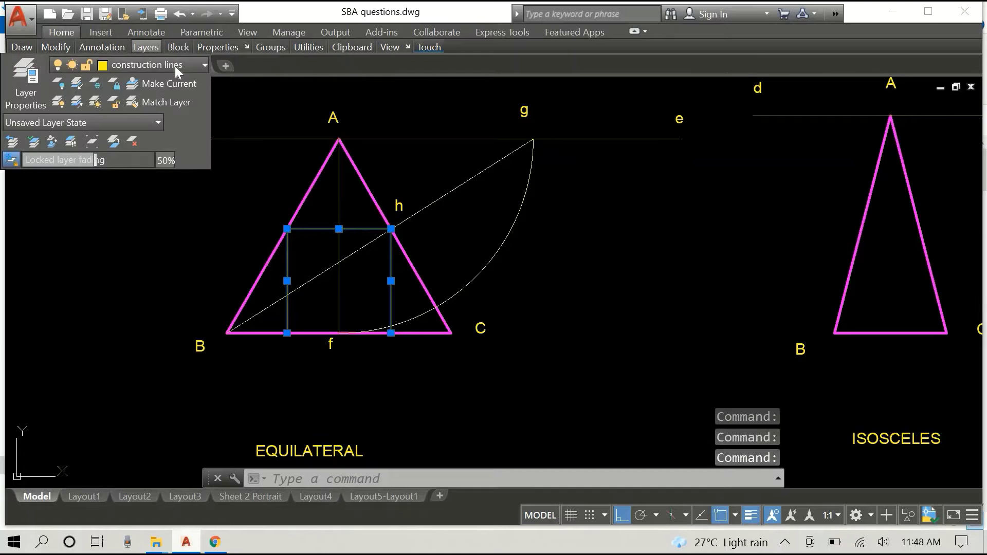
click(175, 66)
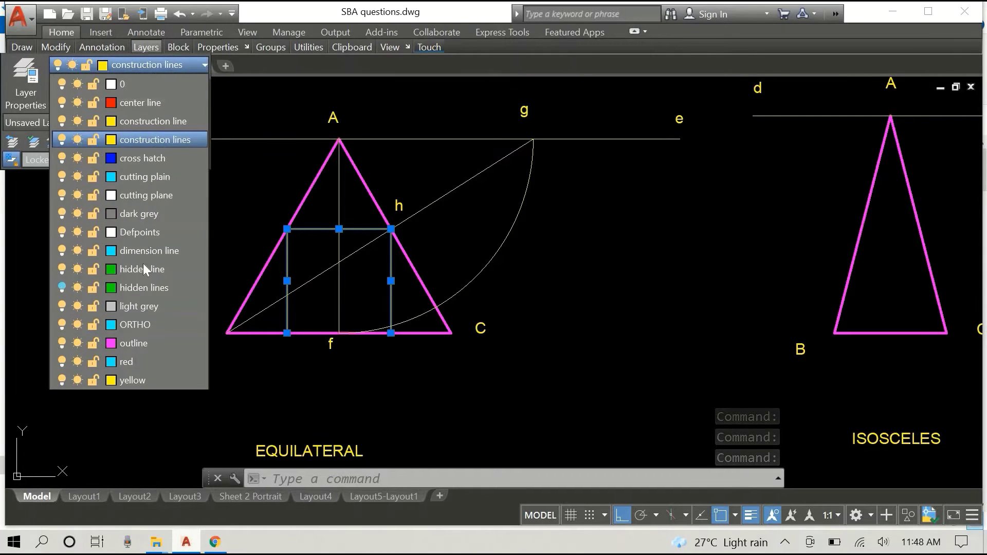
click(136, 342)
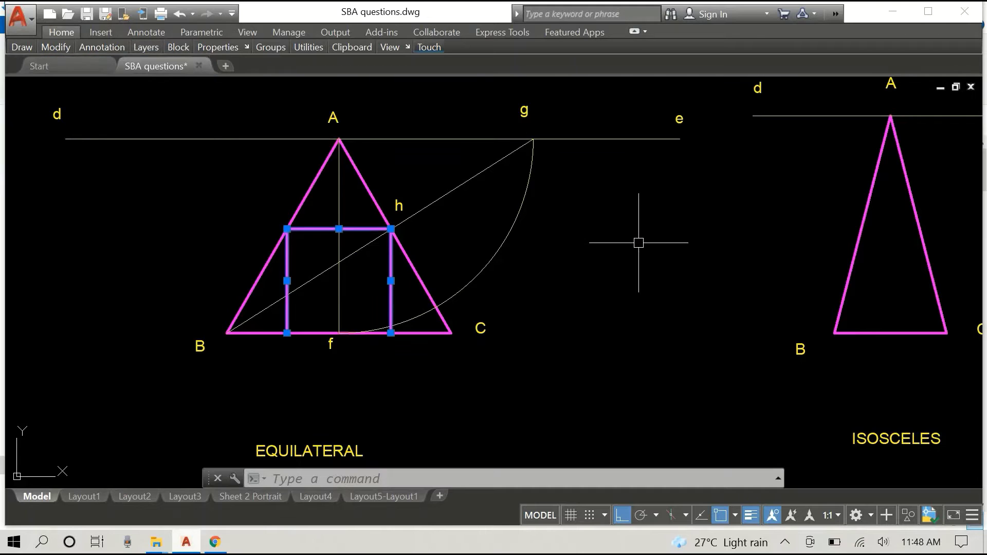
key(Escape)
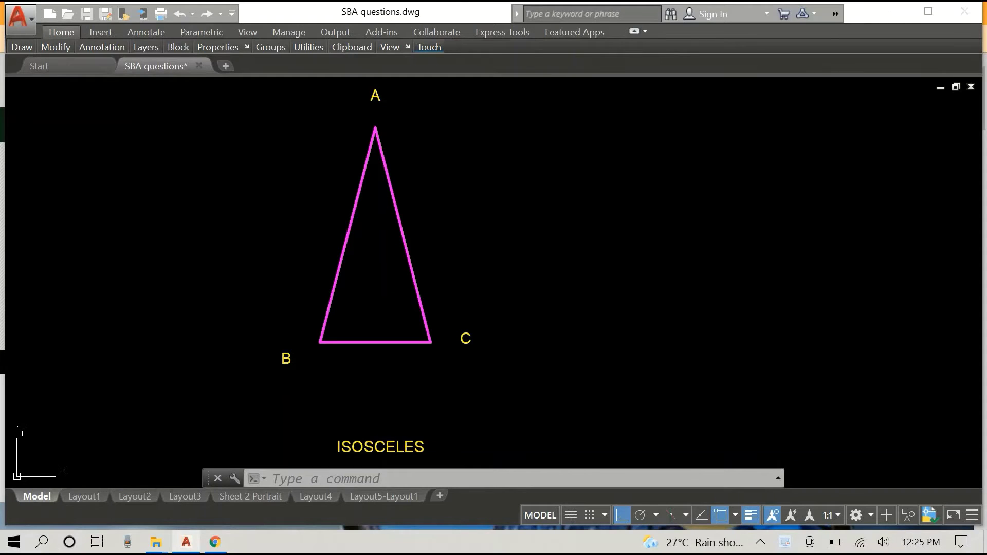
Step: Draw a straight LINE from apex A down to the midpoint of BC as the altitude
text(line)
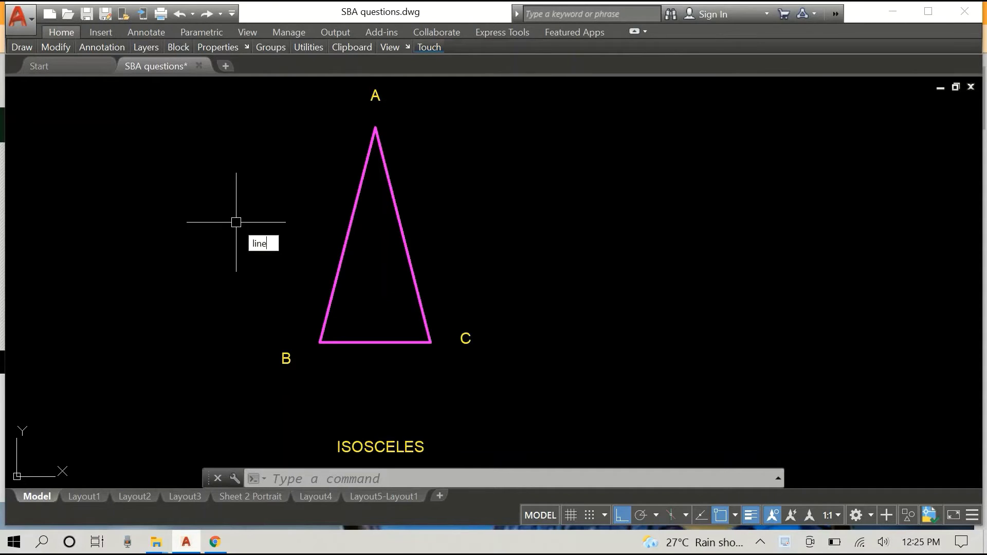
key(Return)
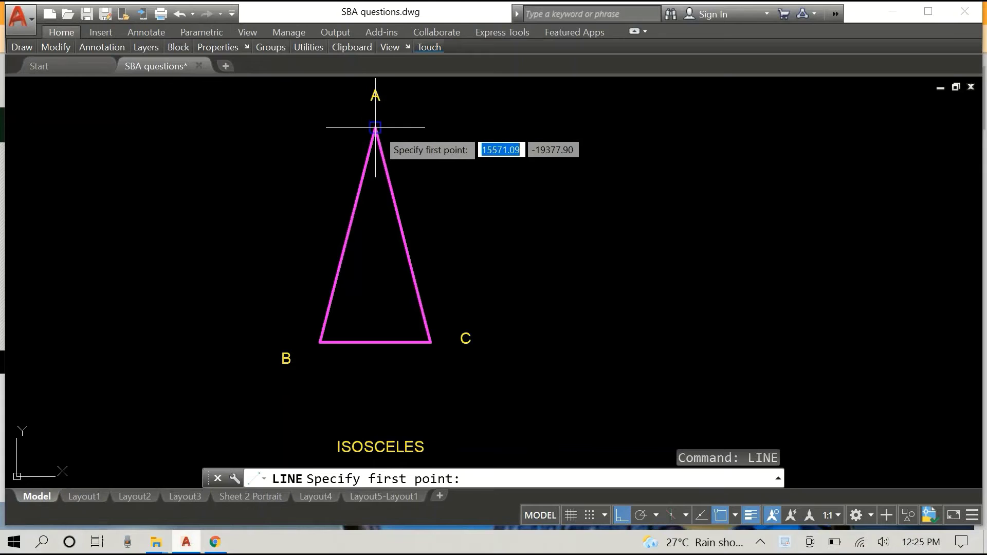
click(376, 127)
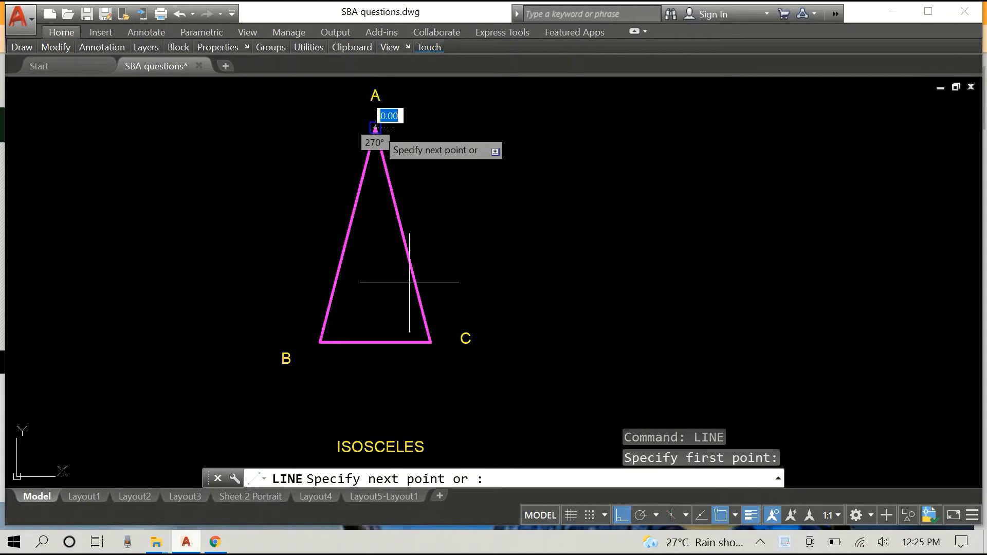
click(388, 345)
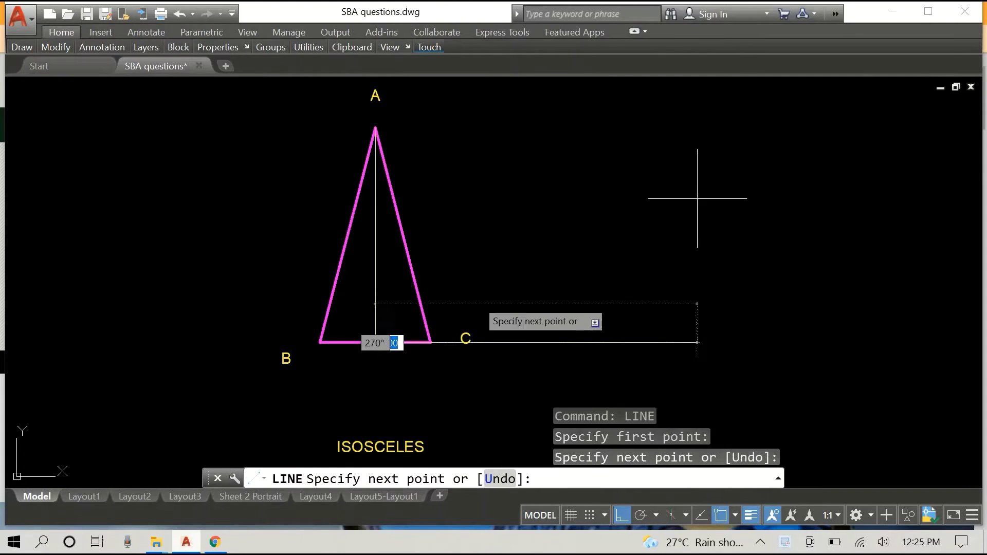
key(Escape)
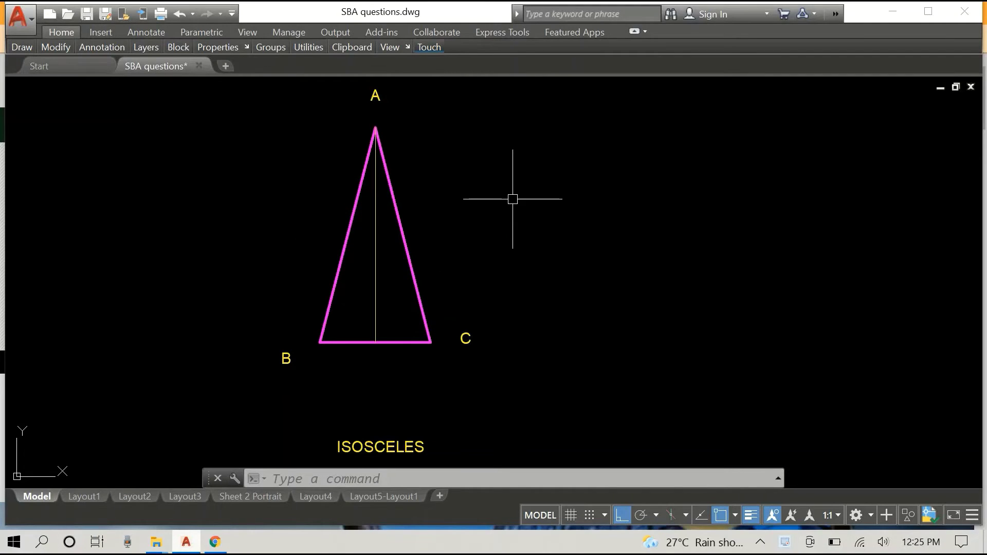
Step: Place the single-line text label 'd' at height 50, just below BC's midpoint
text(t)
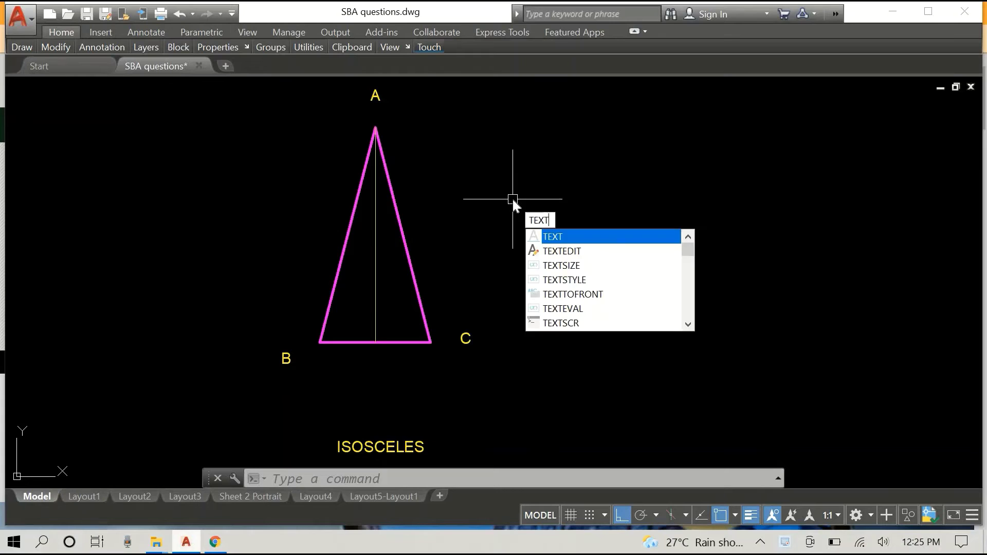
key(Escape)
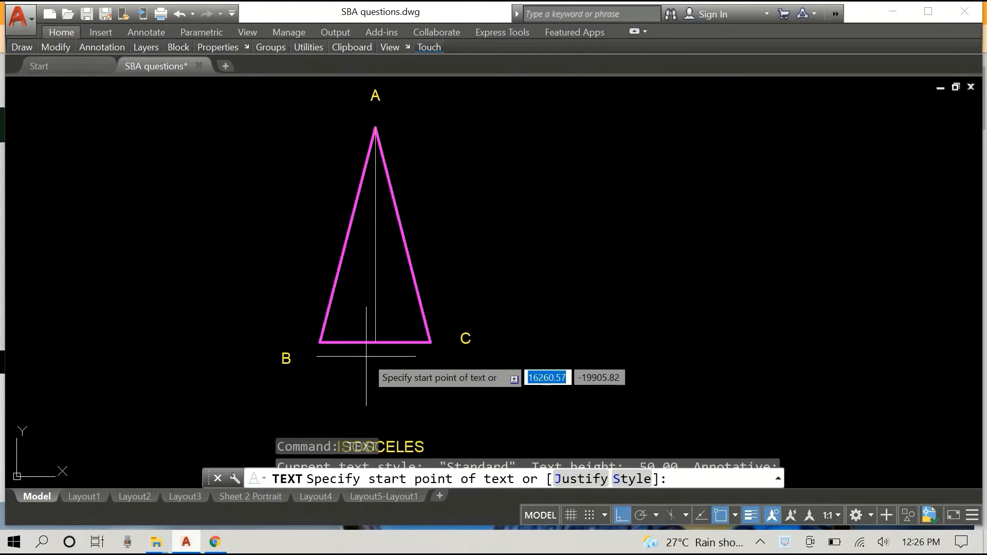
click(369, 358)
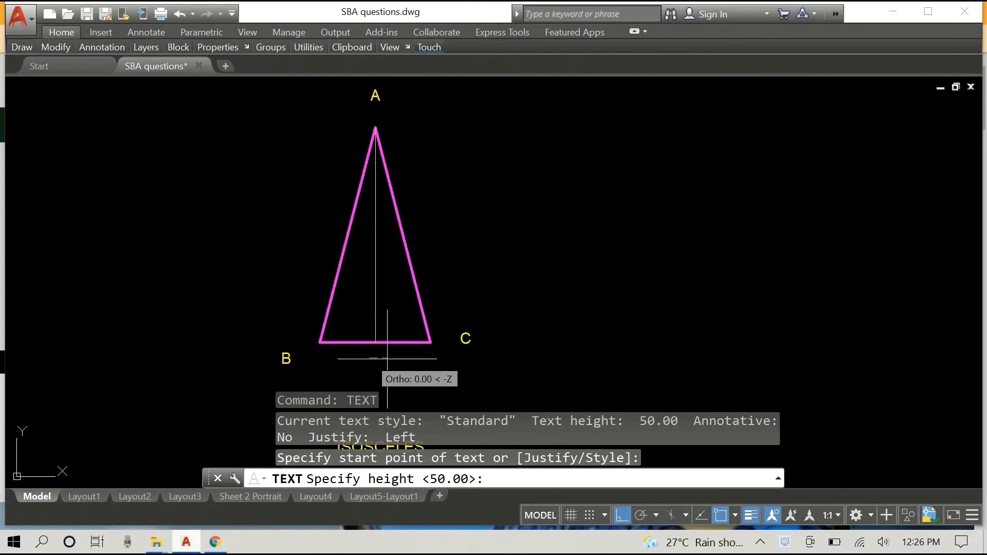
key(Return)
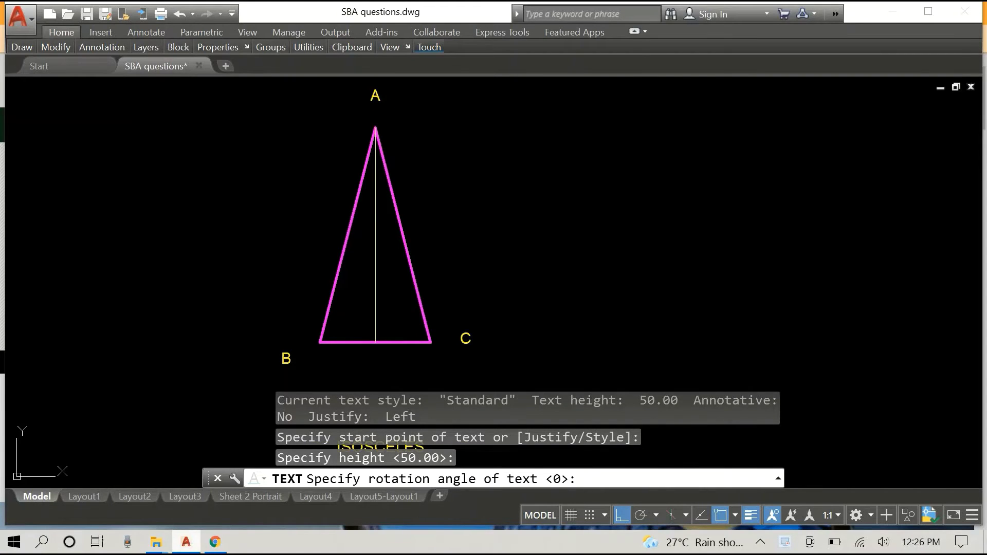
key(Return)
text(d)
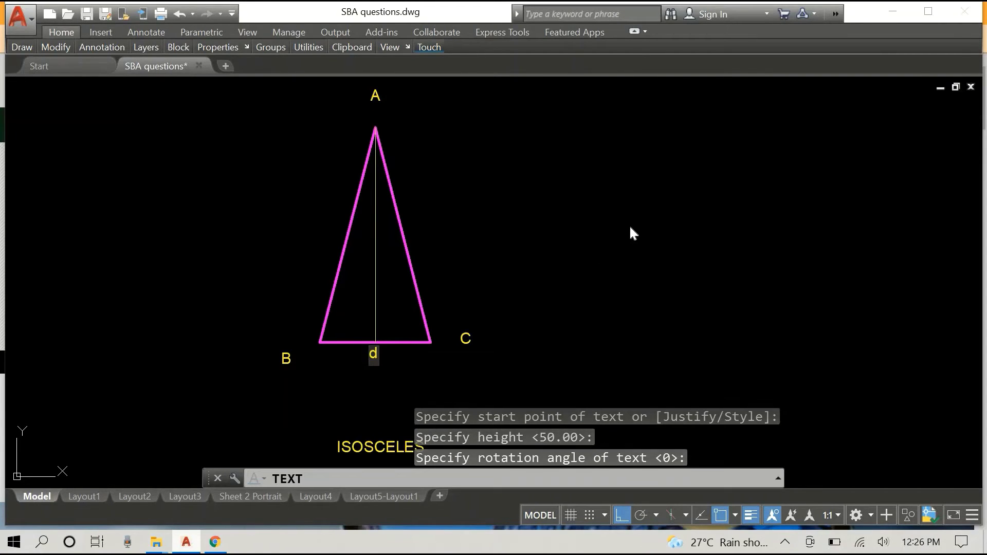
key(Return)
key(Return)
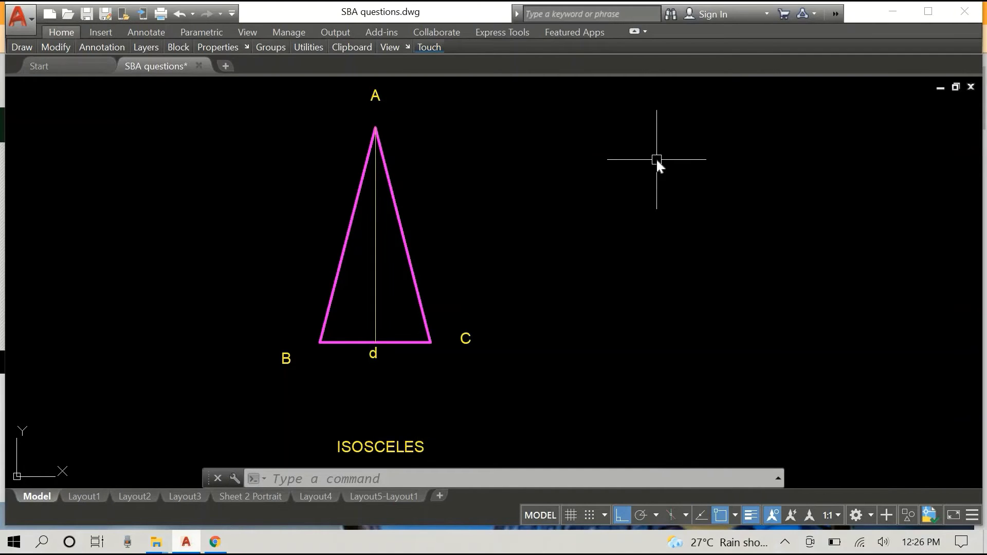
Step: With Ortho off, draw a radius-1000 arc centred on d on the triangle's right side
text(arc)
key(Return)
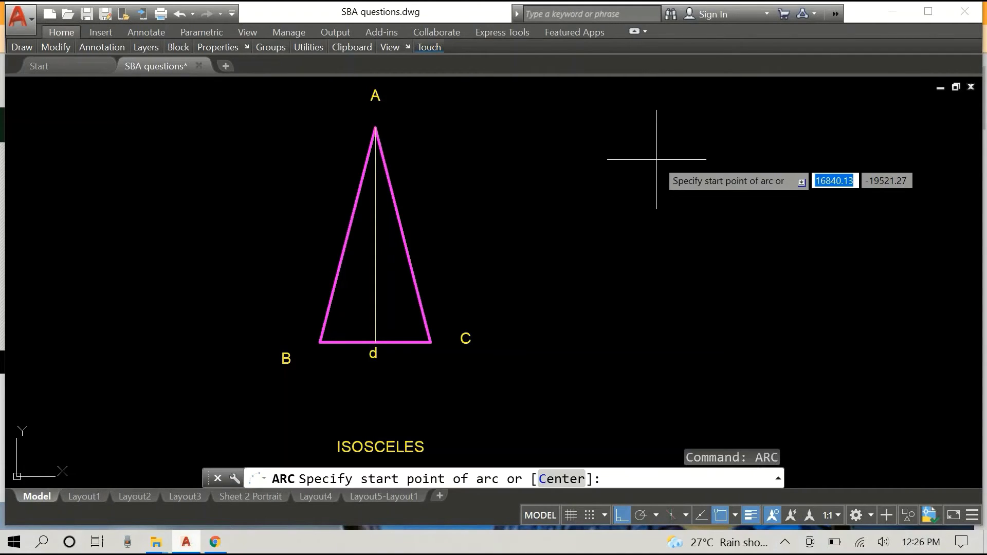
text(c)
key(Return)
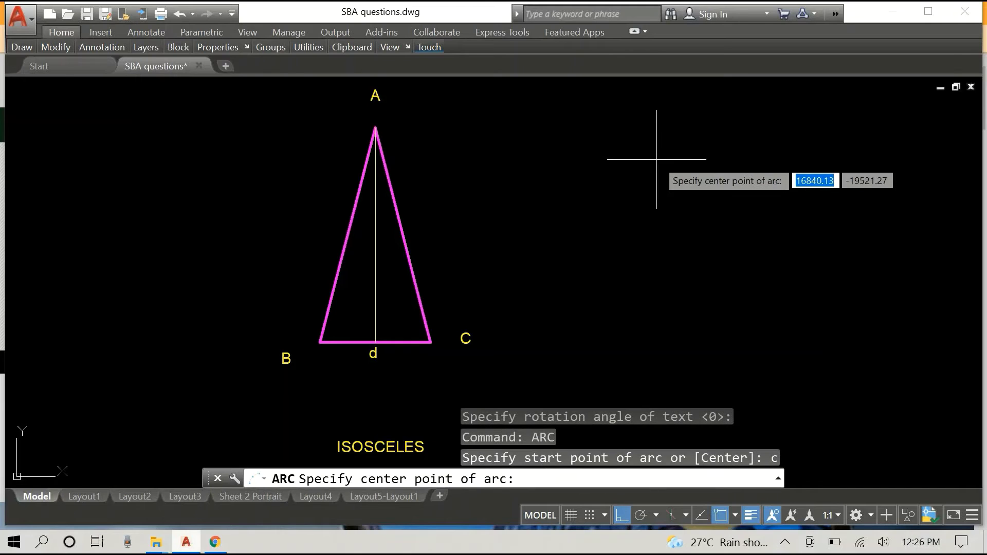
click(374, 340)
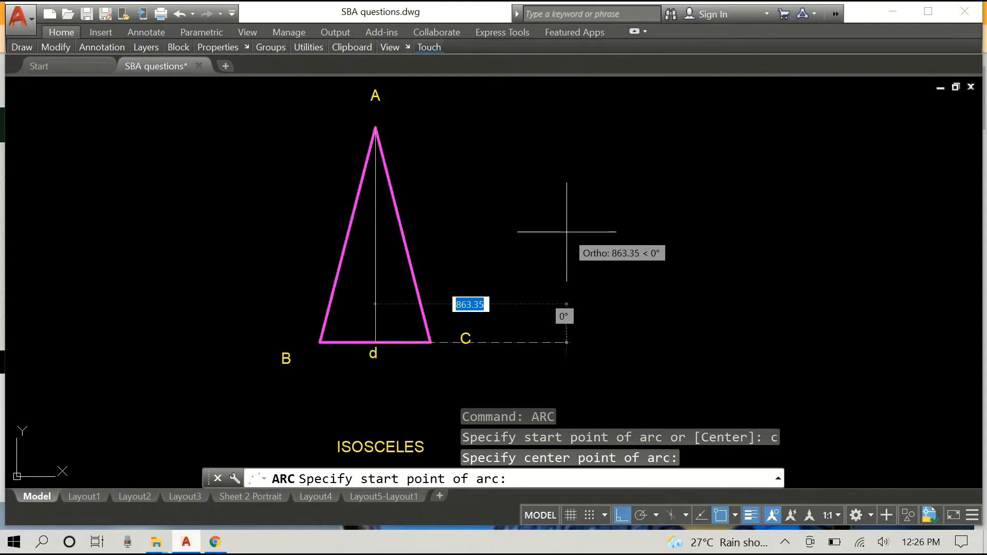
key(F8)
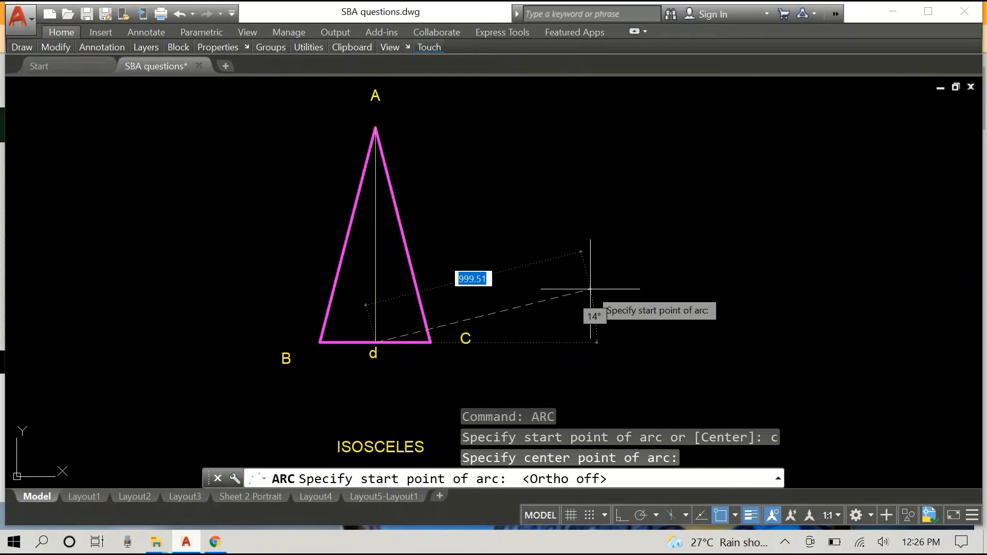
text(1000)
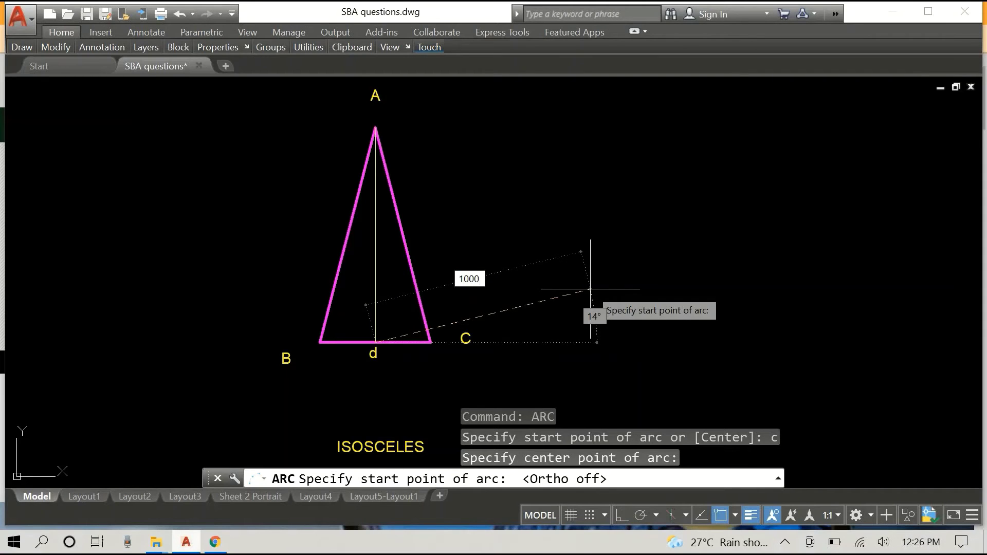
key(Return)
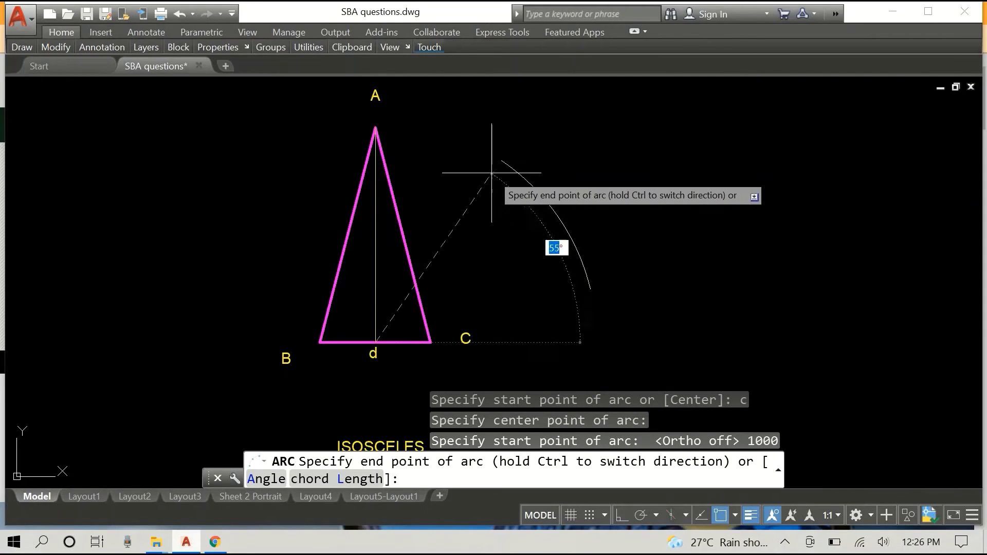
click(492, 173)
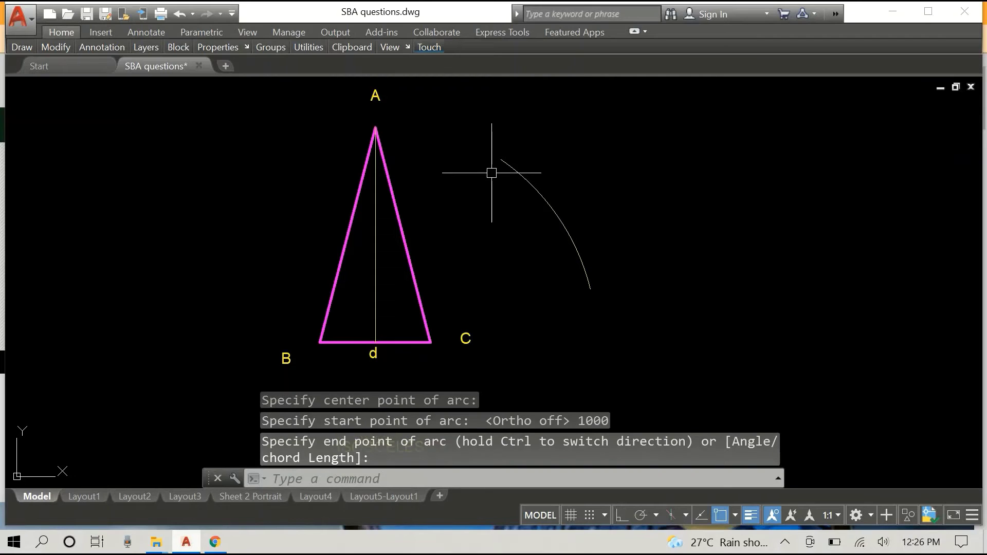
Step: Draw a matching radius-1000 arc centred on d on the left side
right_click(470, 169)
click(485, 177)
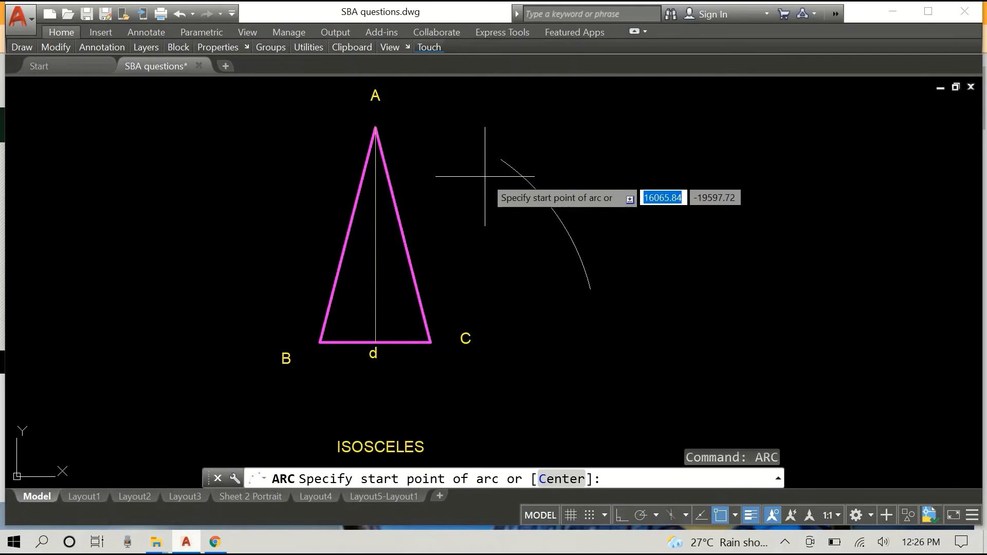
text(c)
key(Return)
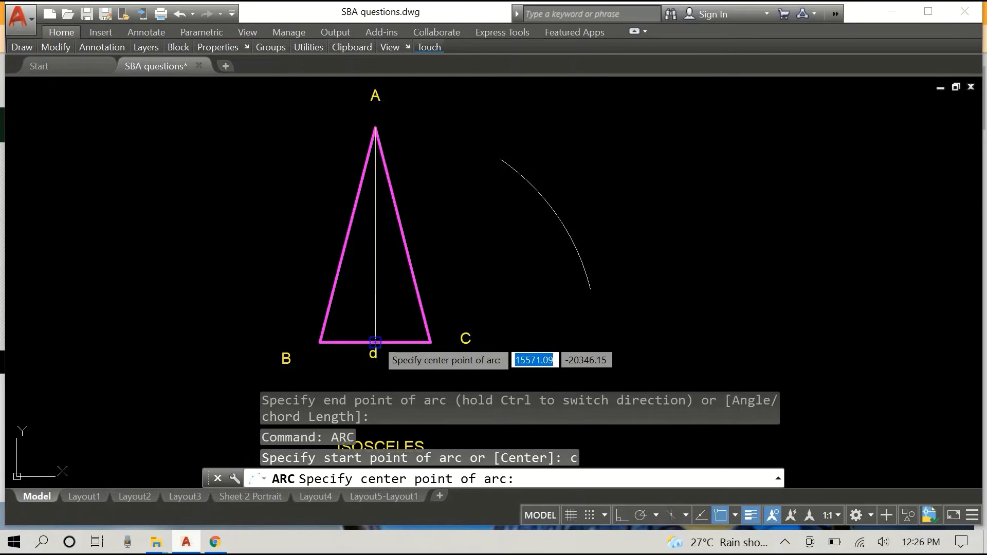
click(375, 341)
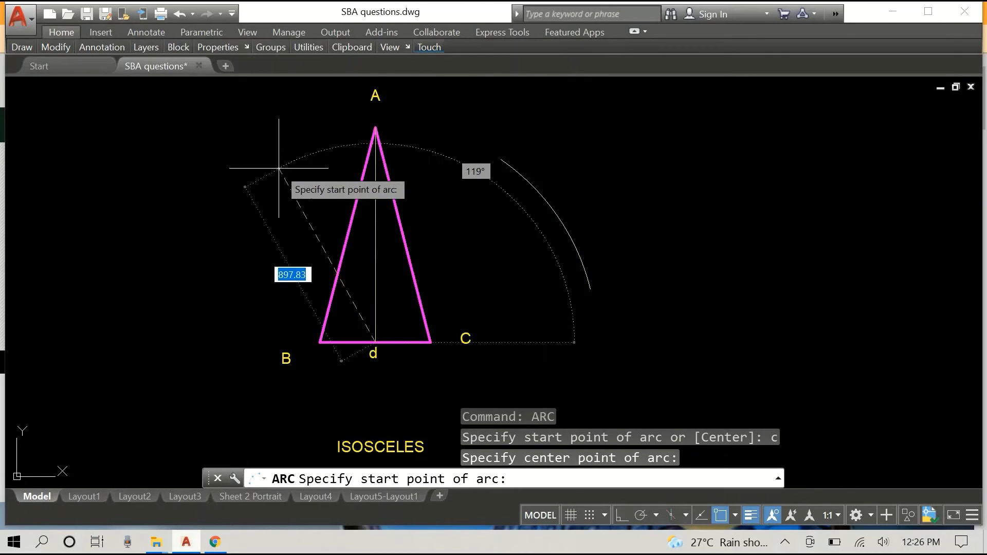
text(100)
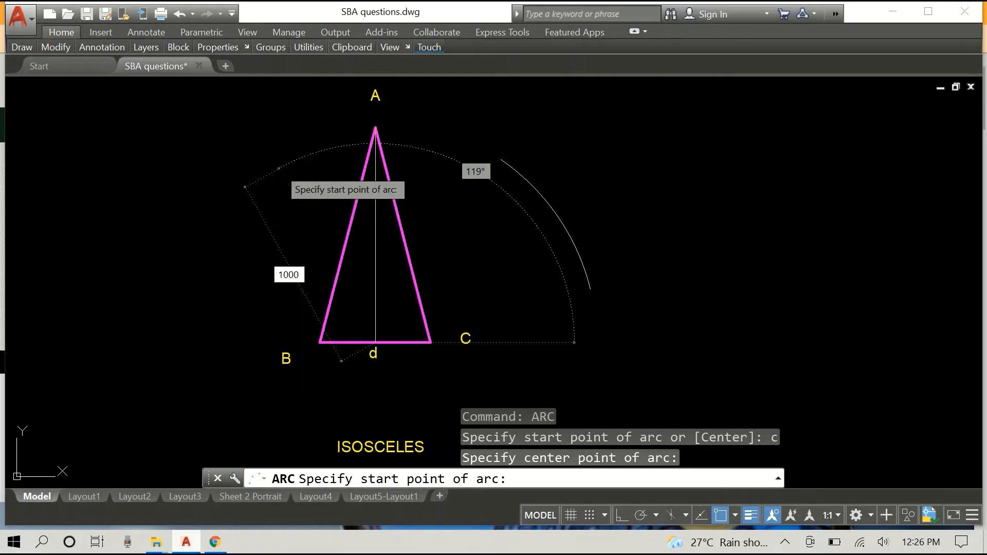
text(0)
key(Return)
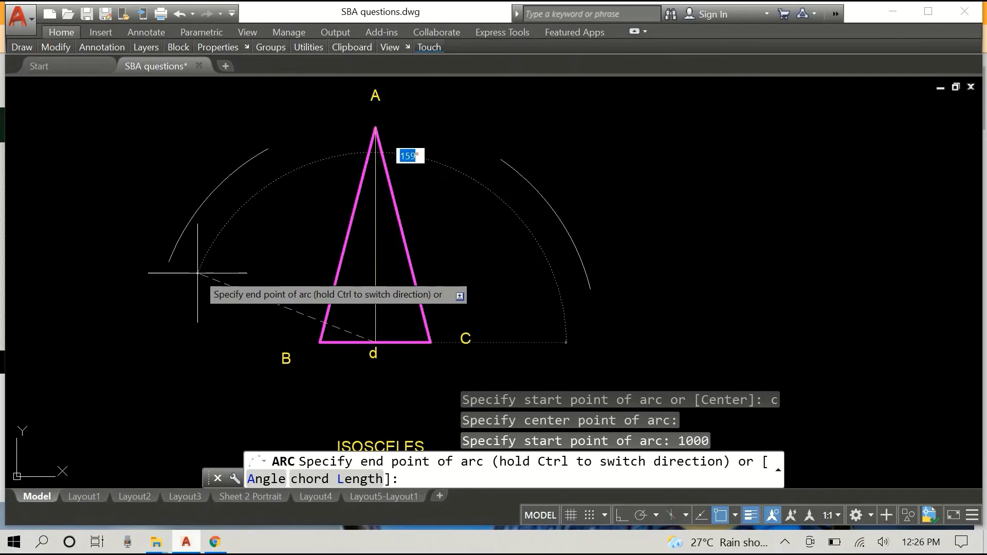
key(Return)
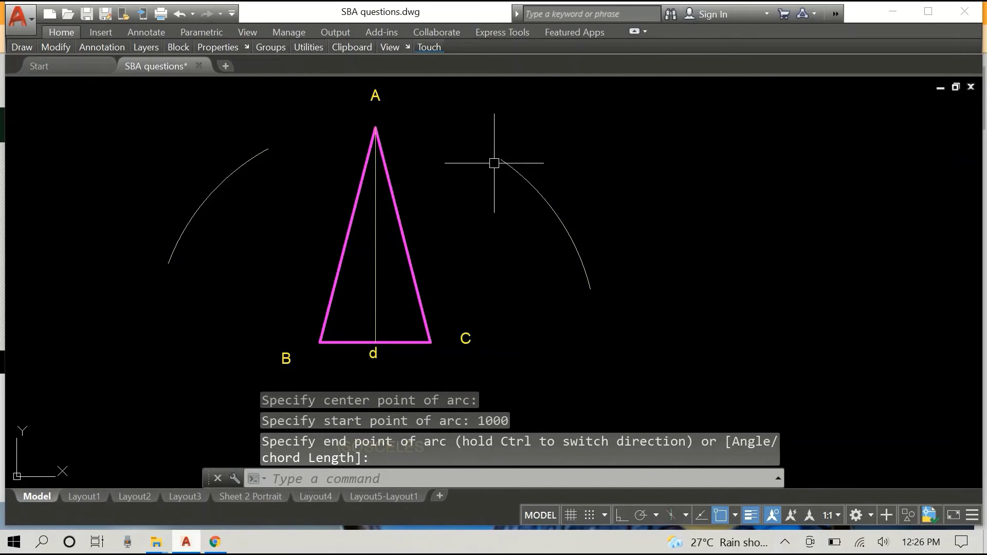
right_click(648, 145)
Step: Draw a radius-1000 arc centred on apex A that crosses the left-hand arc
click(707, 155)
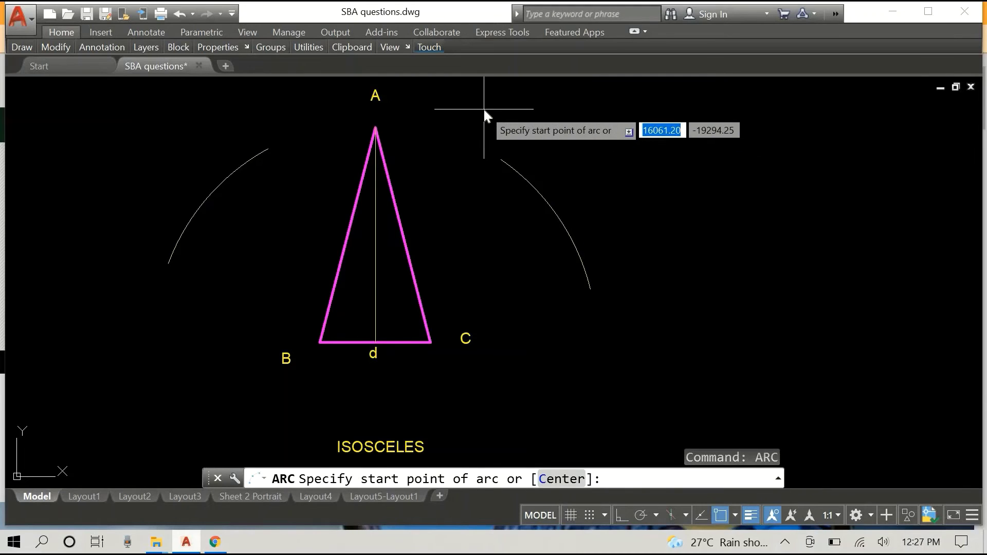
text(c)
key(Return)
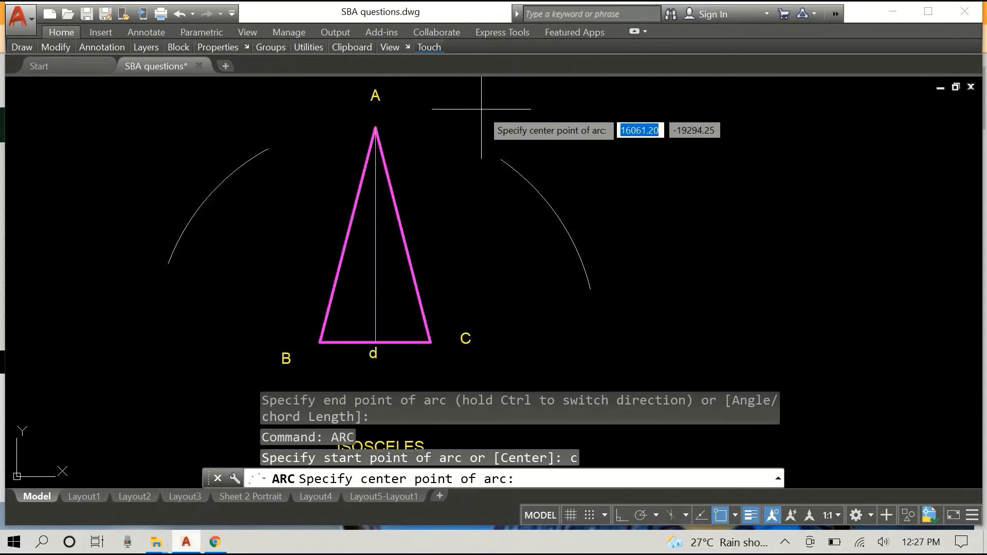
click(378, 129)
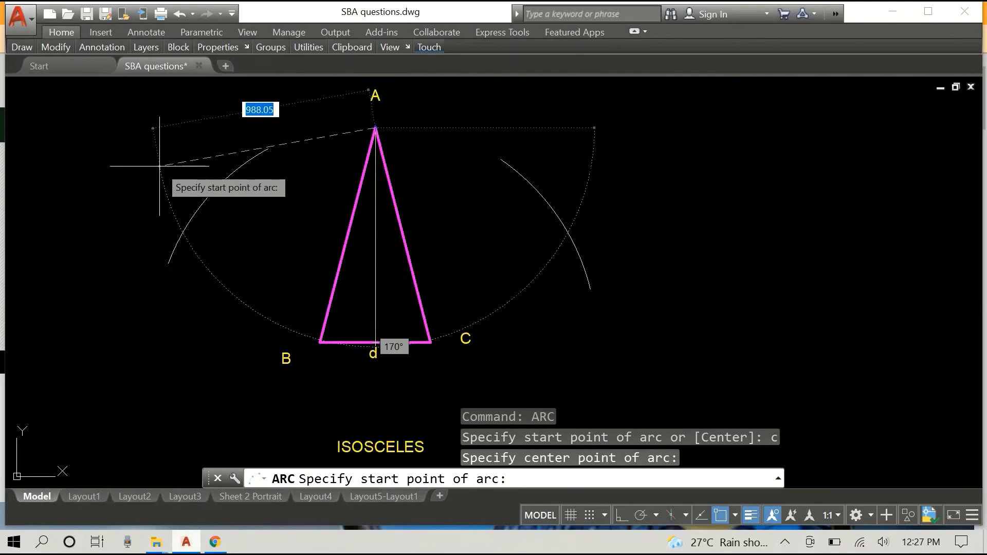
text(1000)
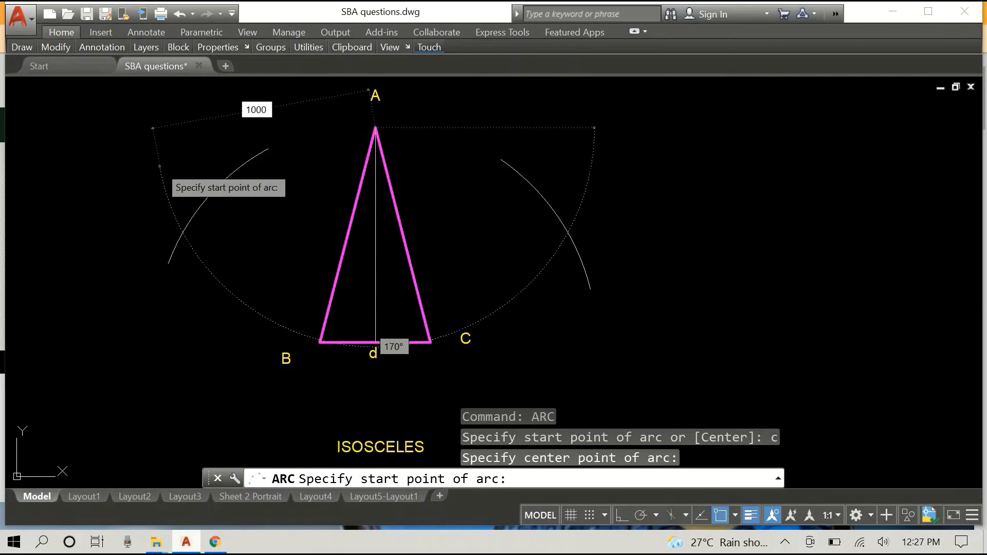
key(Return)
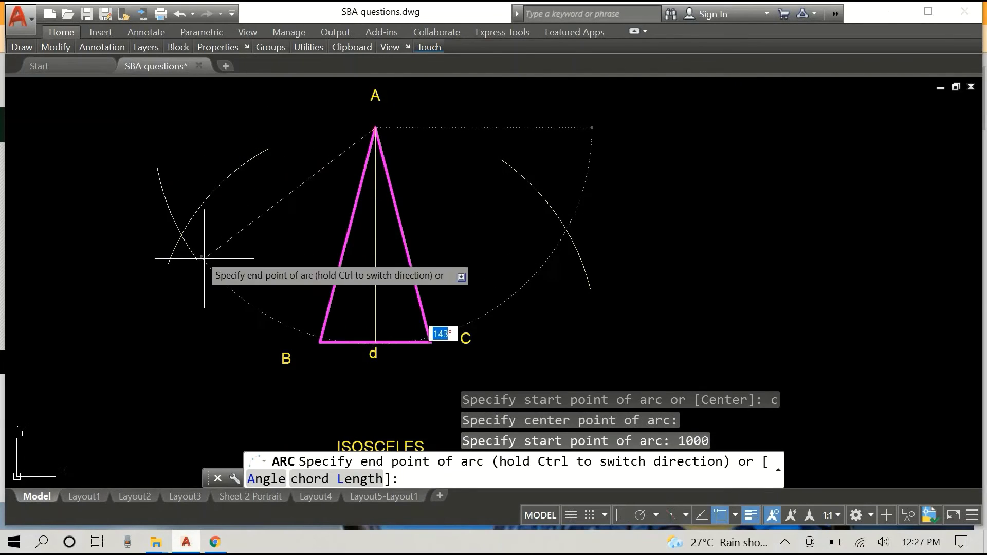
click(211, 267)
Step: Draw a second radius-1000 arc from apex A that crosses the right-hand arc
right_click(472, 136)
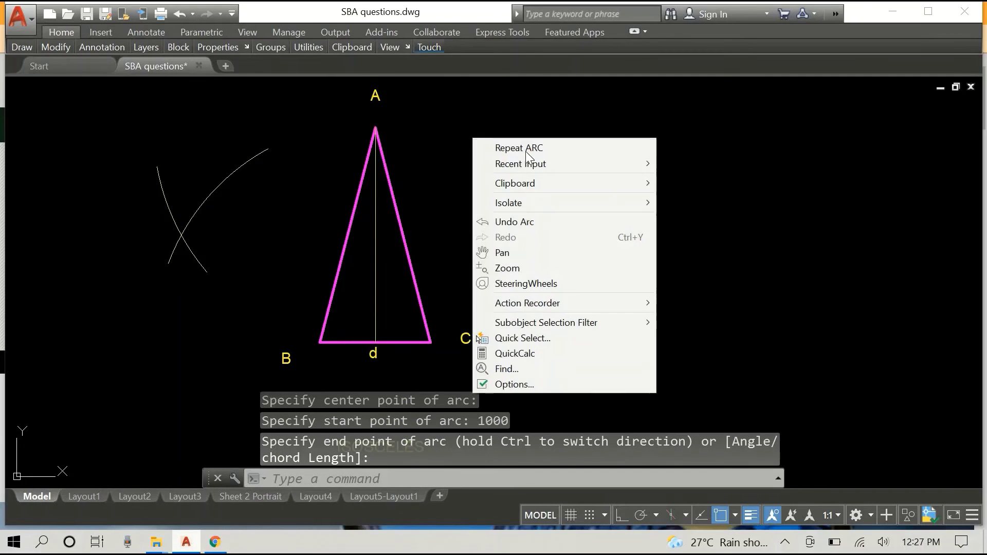
click(526, 151)
text(c)
key(Return)
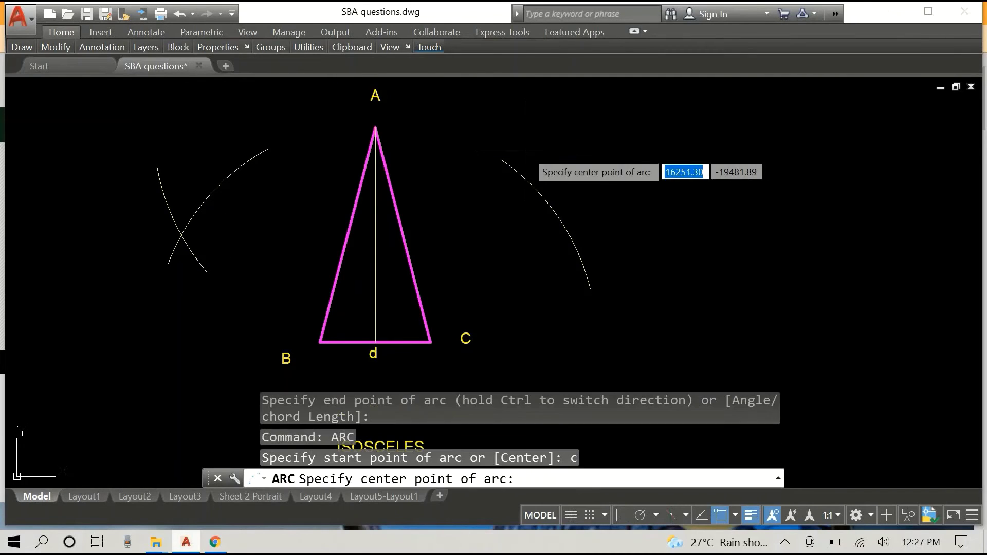
click(376, 128)
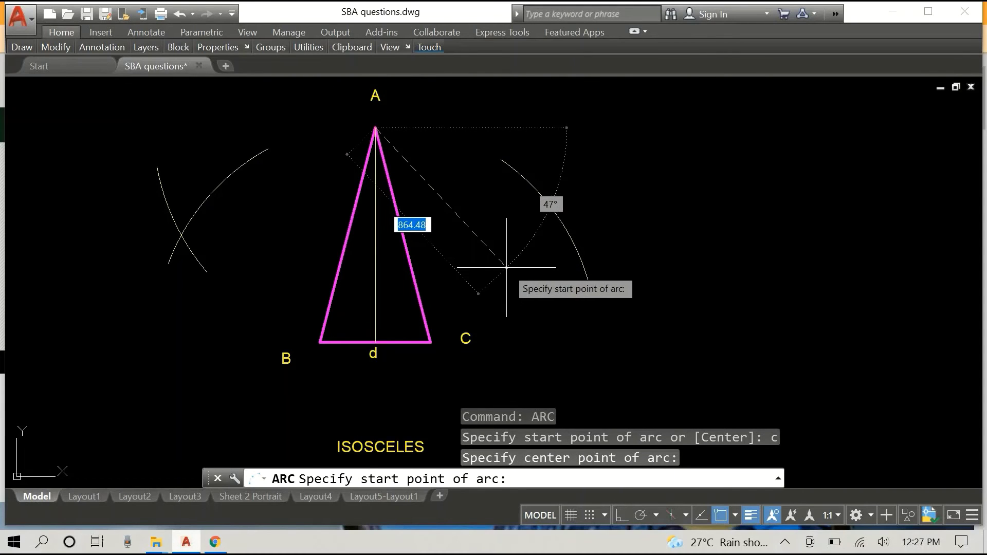
text(1000)
key(Return)
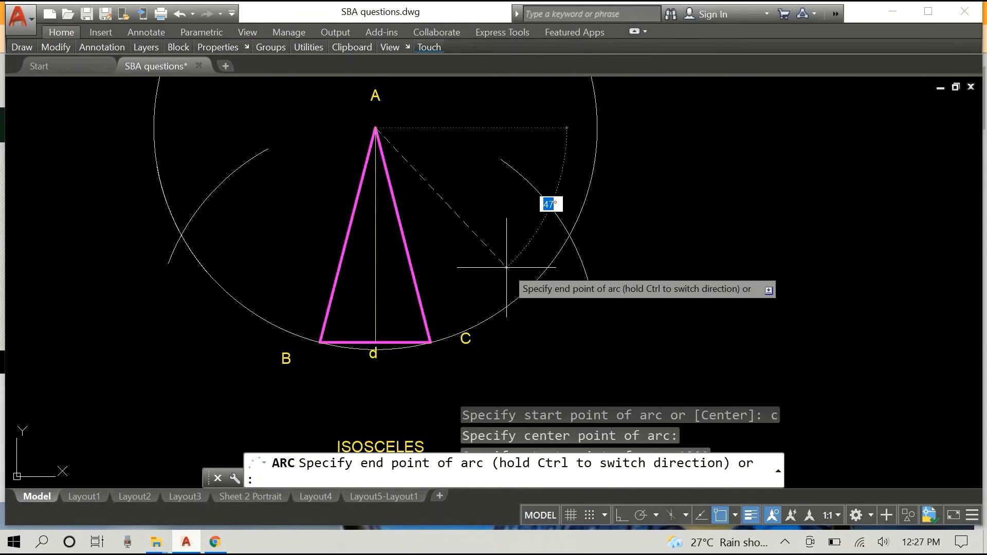
click(584, 207)
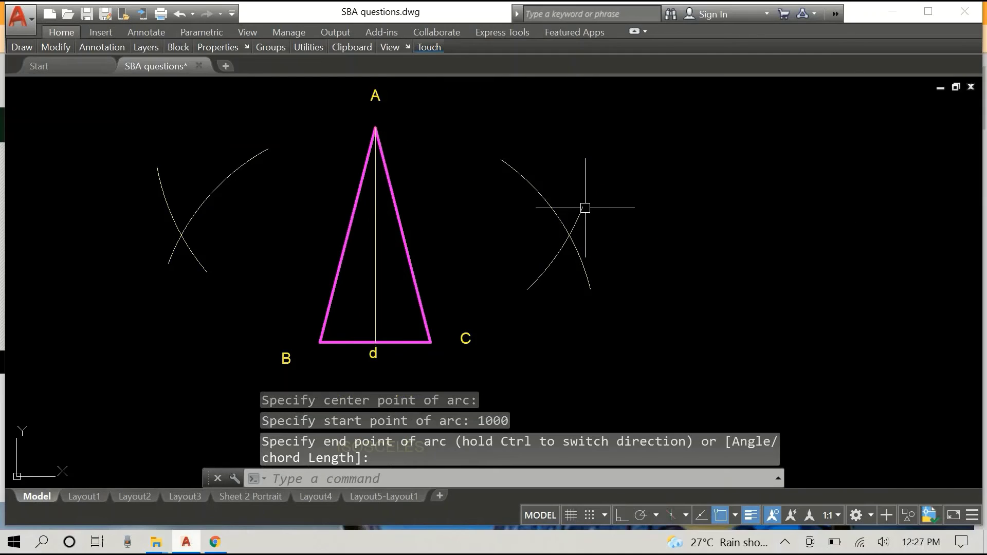
Step: Draw a horizontal line joining the left and right arc intersection points
text(line)
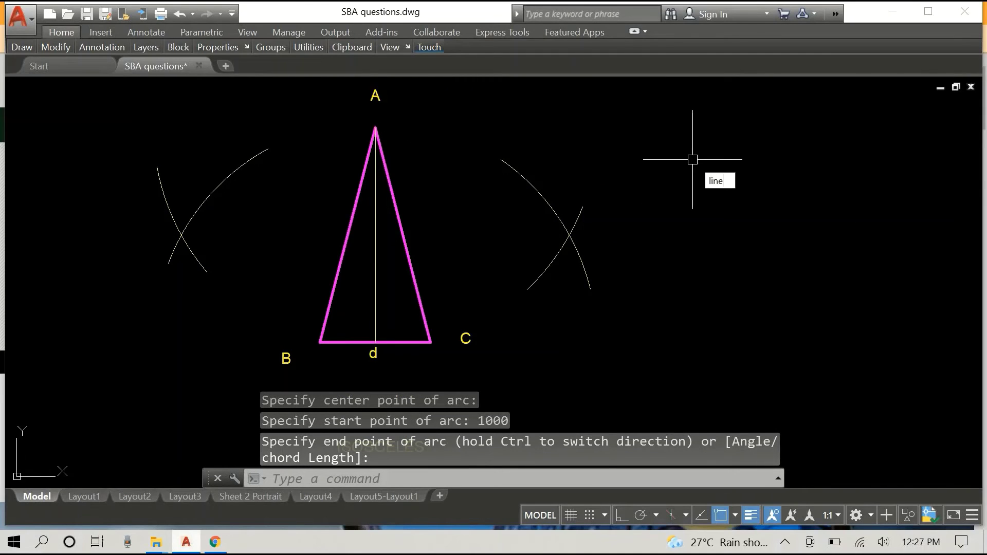
key(Return)
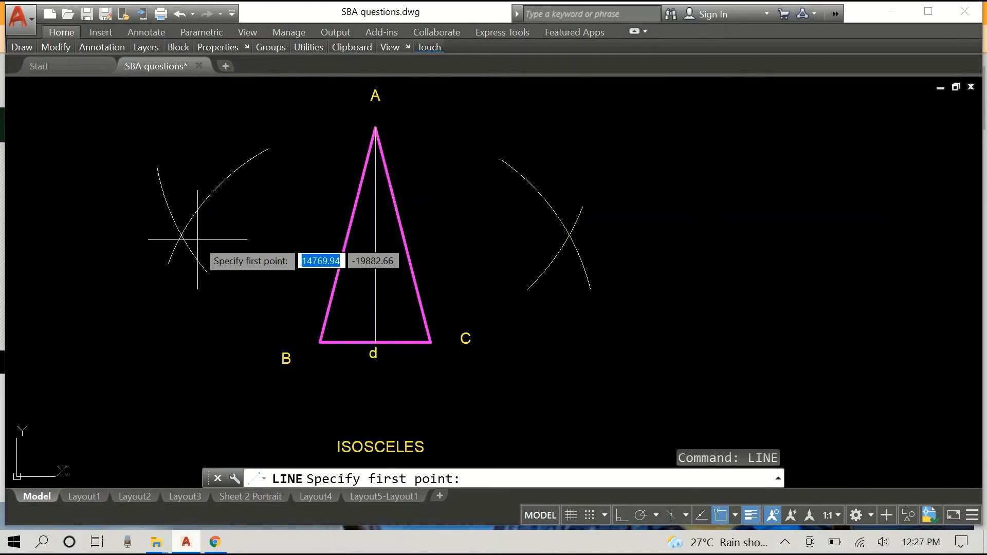
click(181, 235)
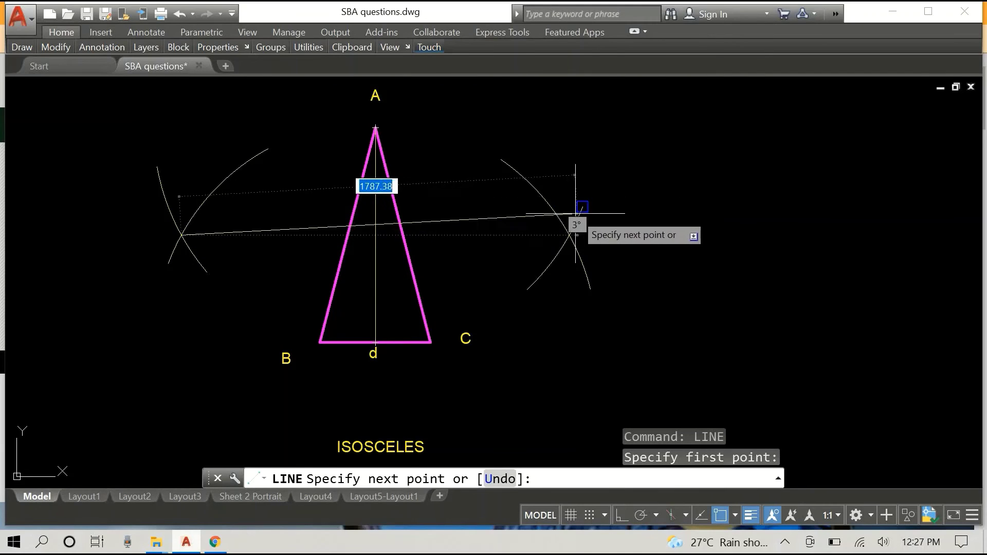
click(570, 233)
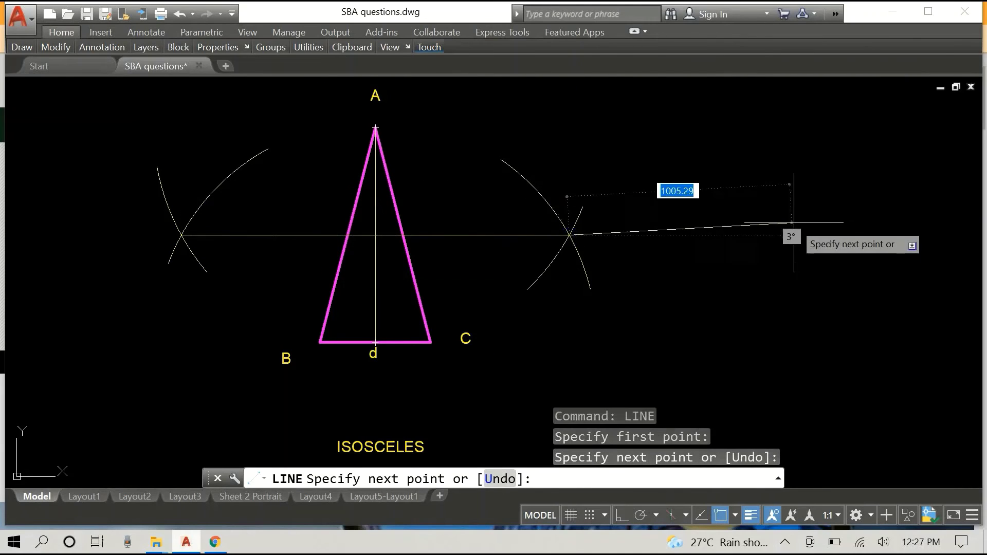
key(Return)
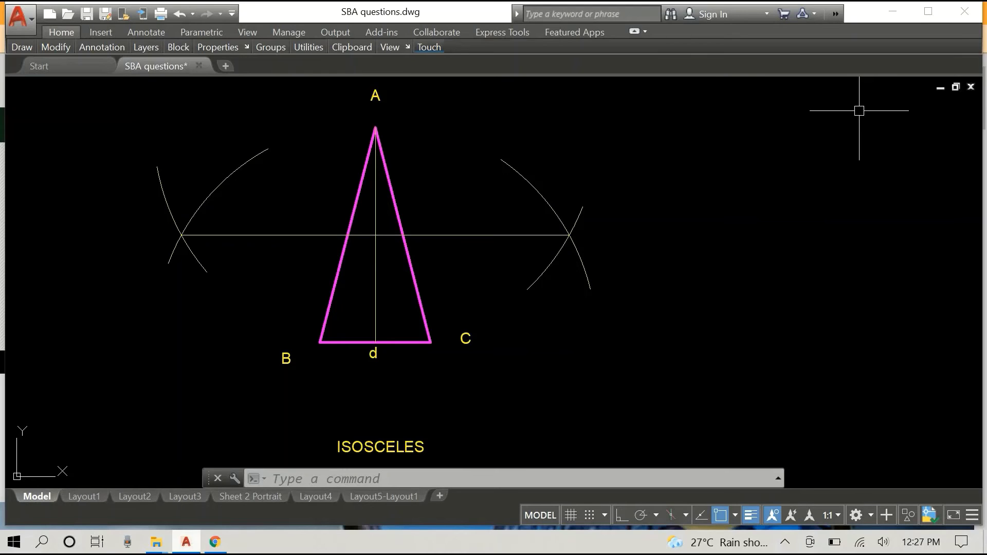
text(li)
key(Return)
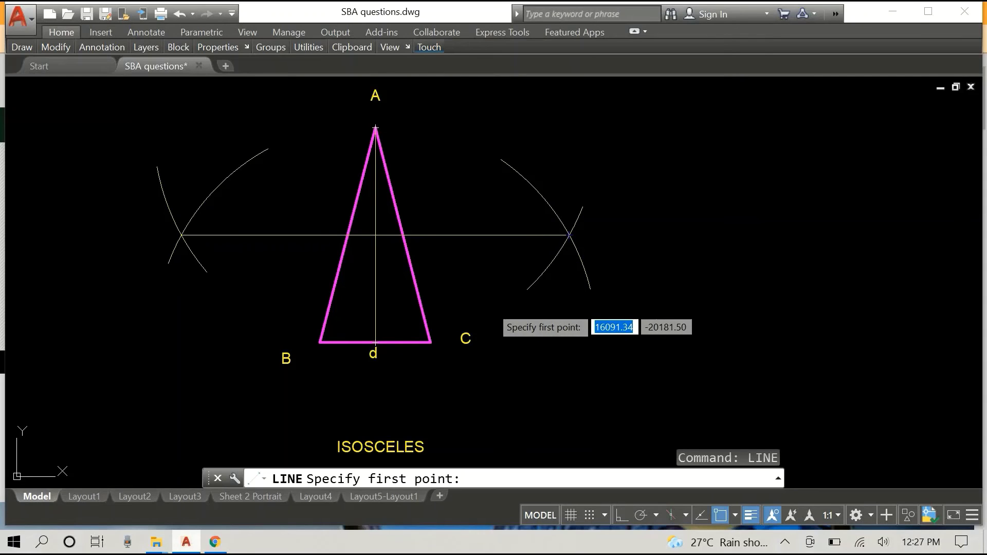
Step: With Ortho on, draw vertical lines from C and from B up to the horizontal line
key(F8)
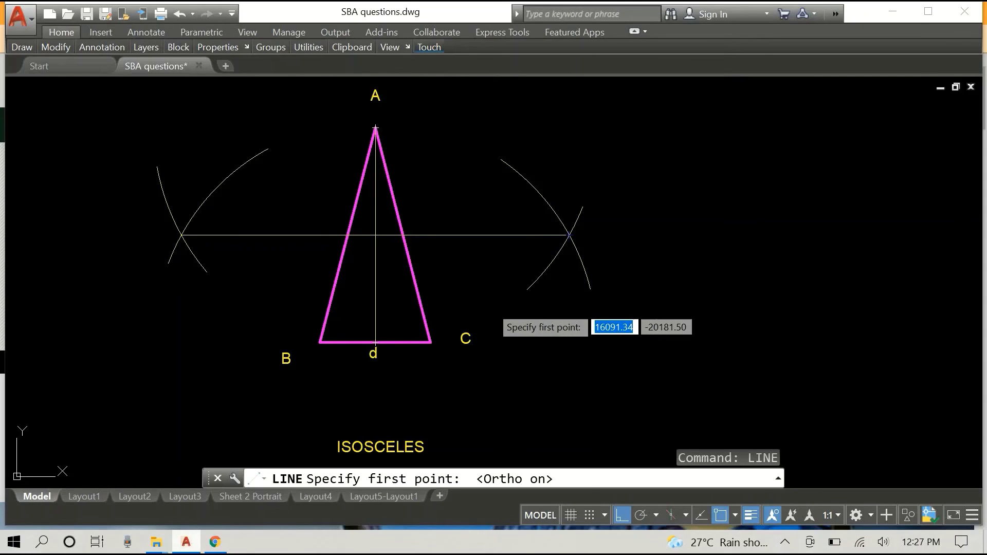
click(429, 340)
click(436, 234)
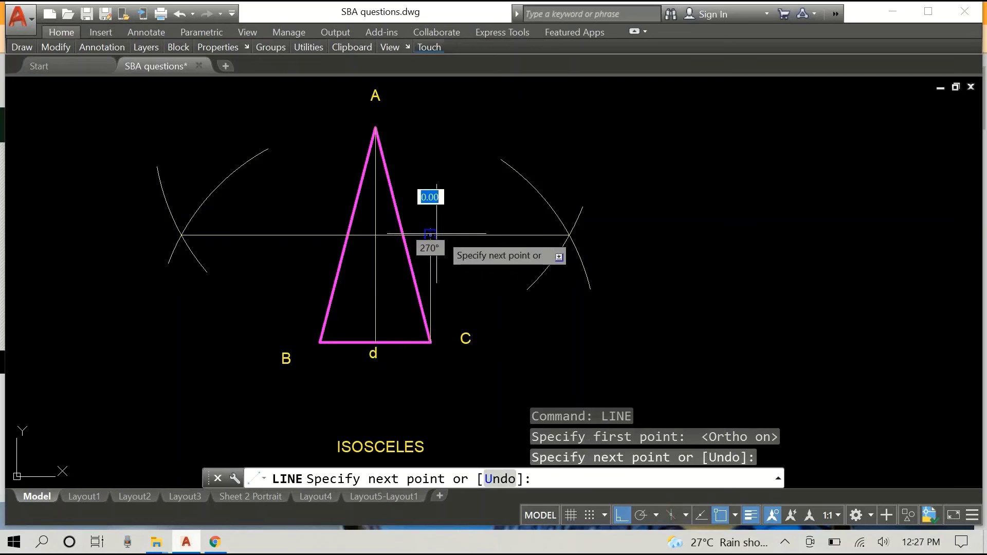
key(Escape)
right_click(457, 184)
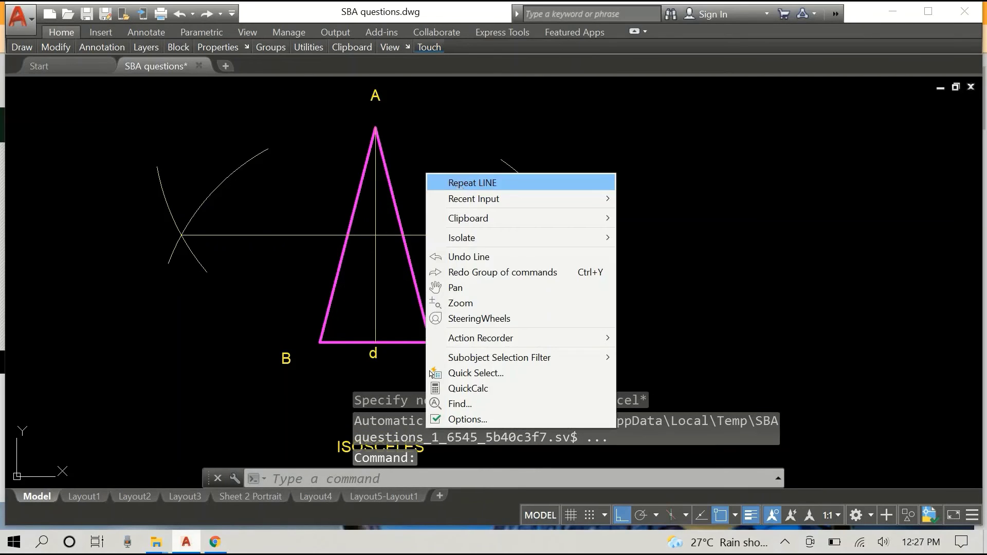
click(473, 184)
click(320, 342)
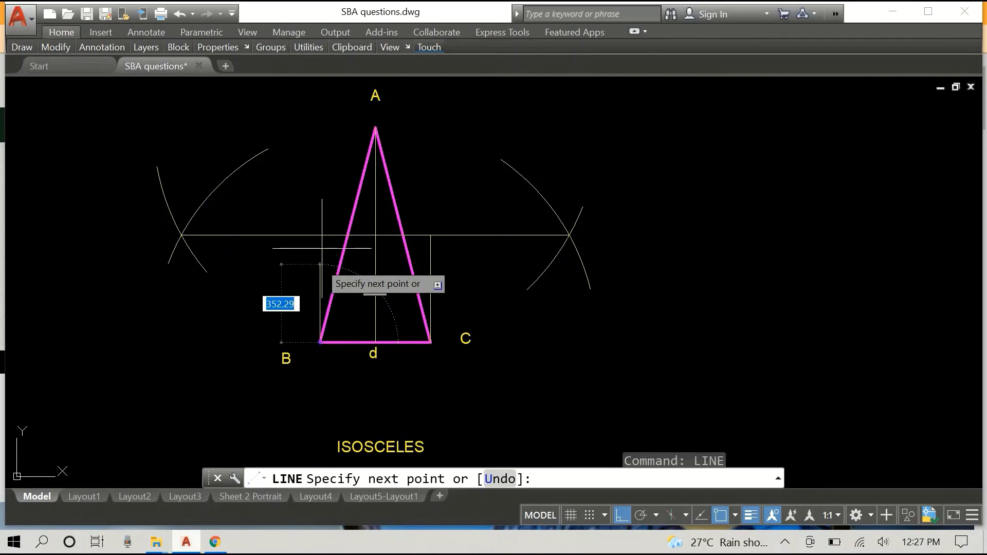
click(320, 235)
key(Escape)
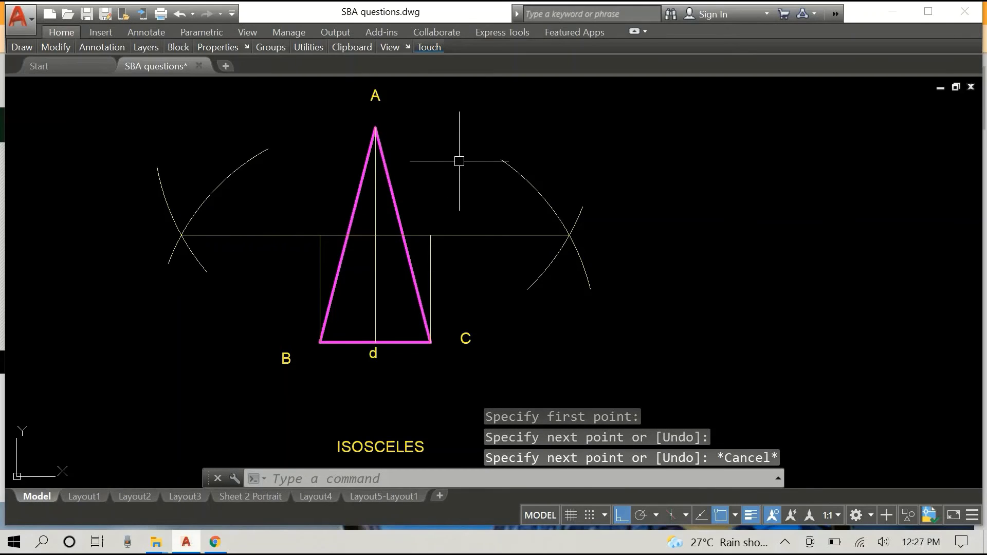
Step: Trim the horizontal line, using the verticals from B and C as cutting edges
key(Return)
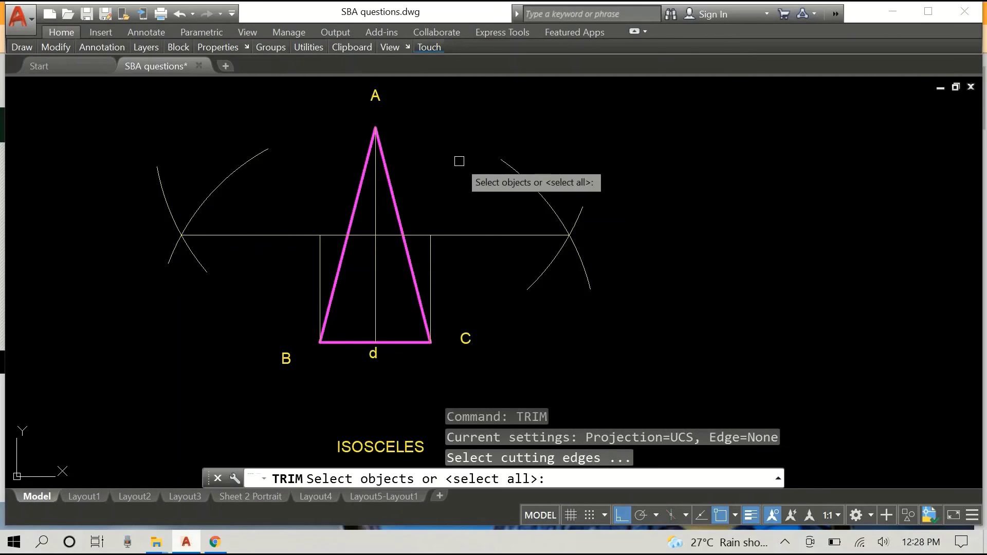
click(429, 252)
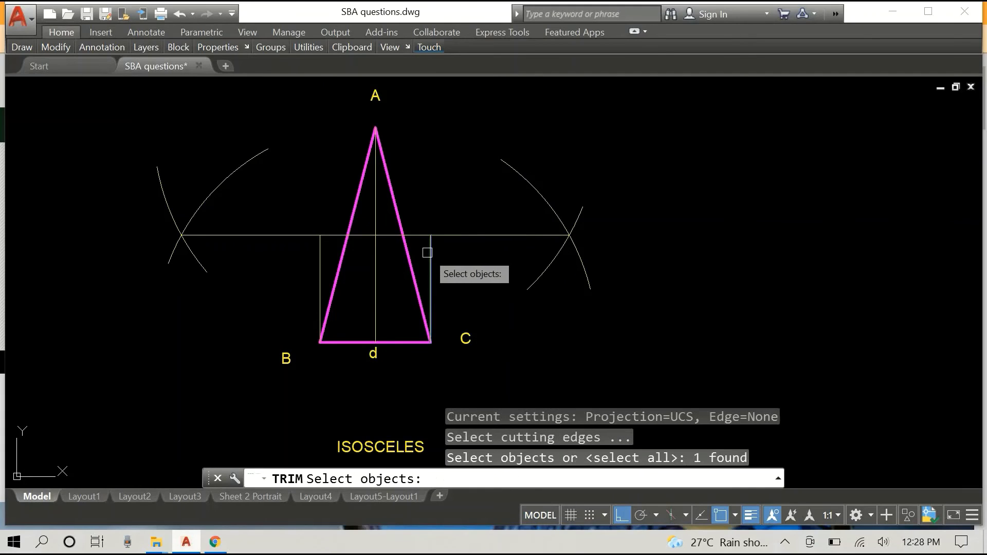
click(320, 272)
key(Return)
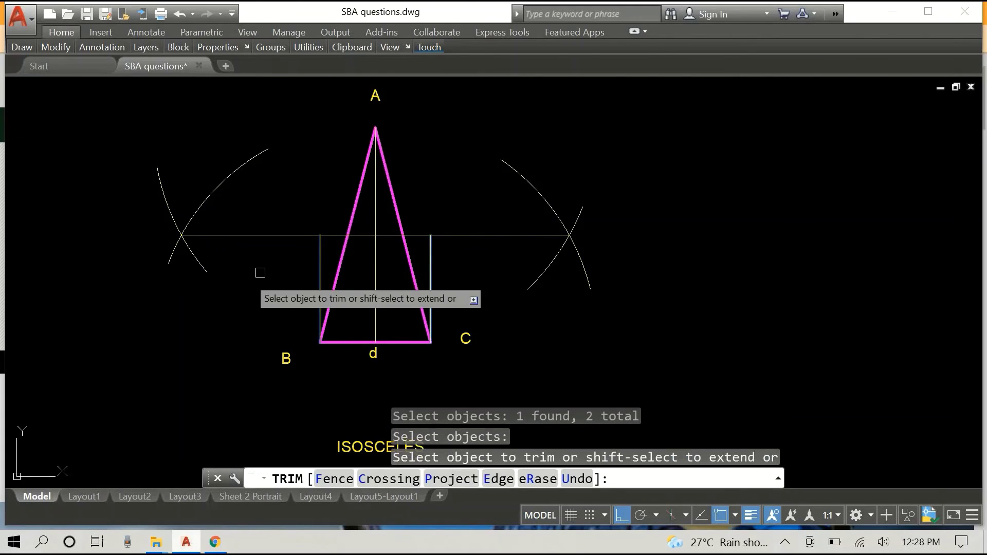
right_click(305, 168)
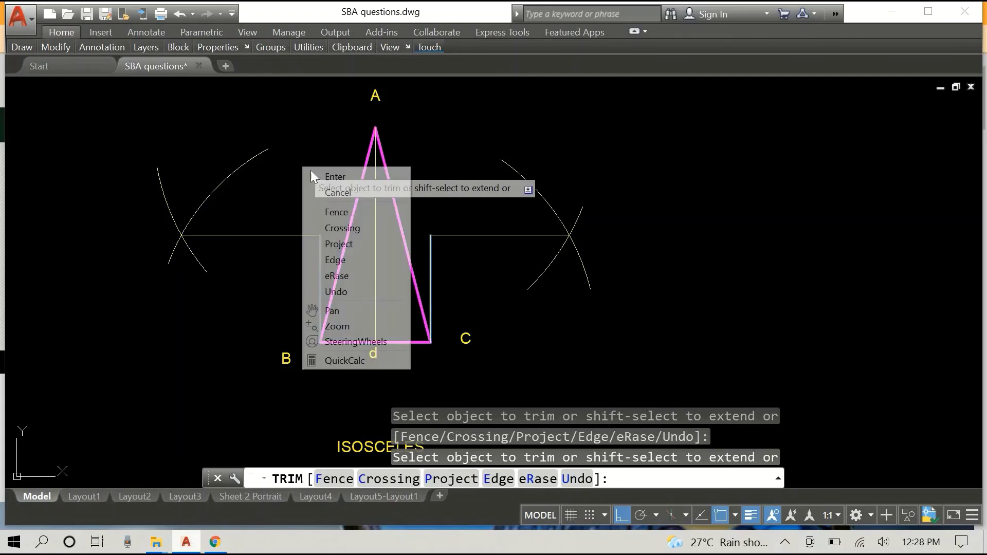
click(314, 176)
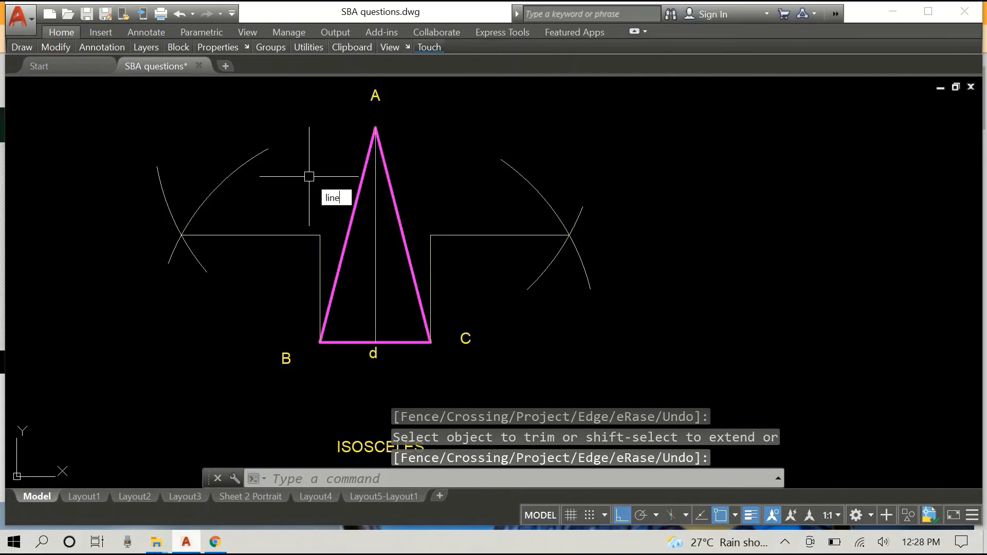
Step: Redraw the top edge from the corner above B, then select the square's three sides
key(Return)
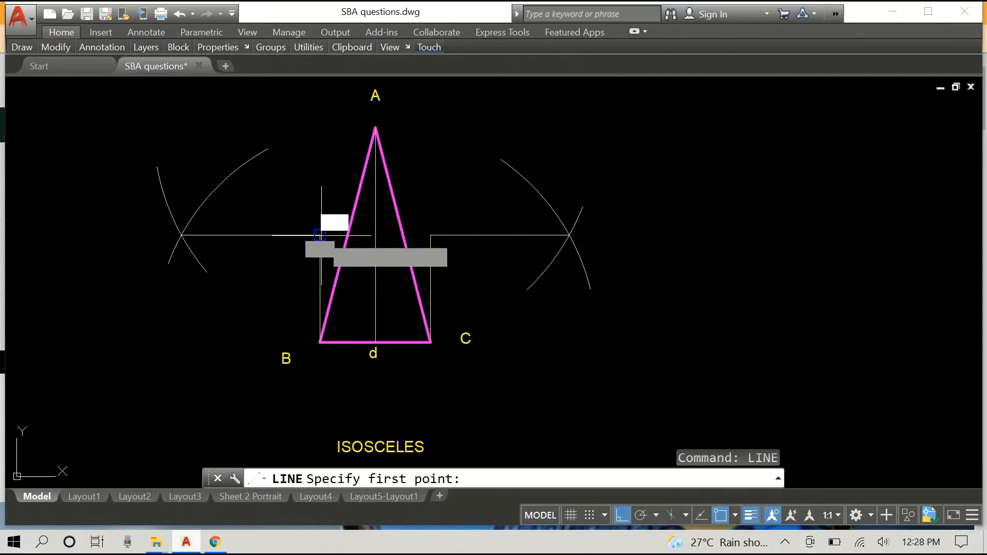
click(320, 236)
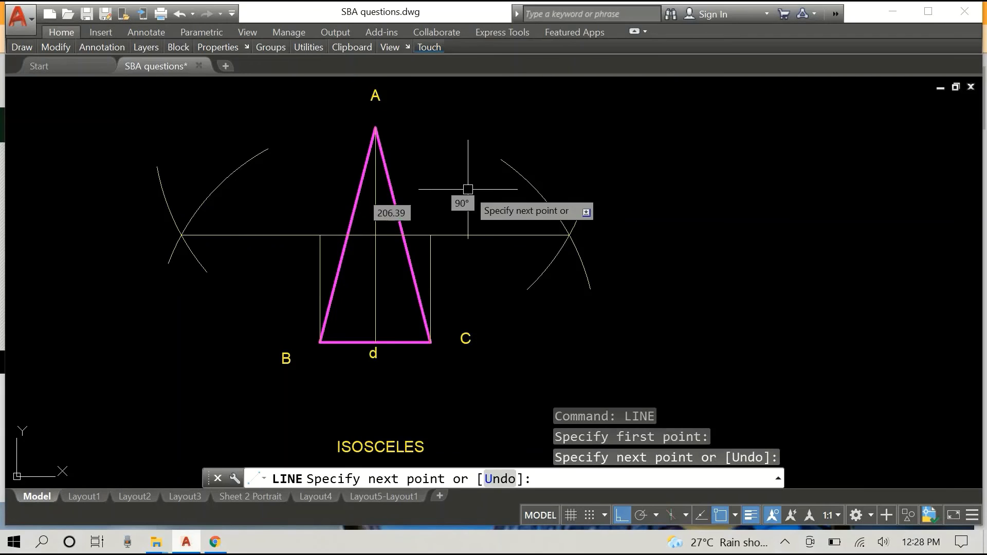
key(Escape)
click(431, 252)
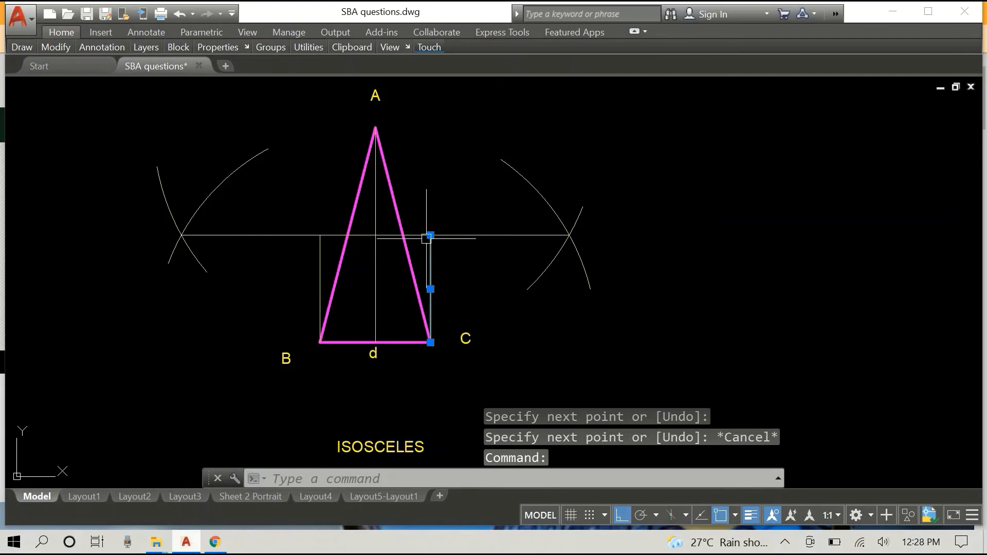
click(398, 236)
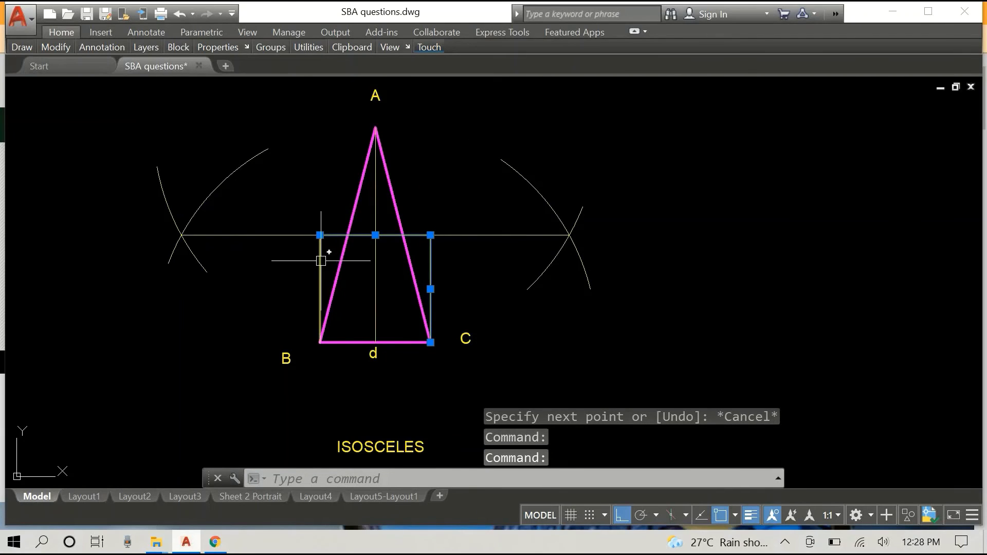
click(321, 260)
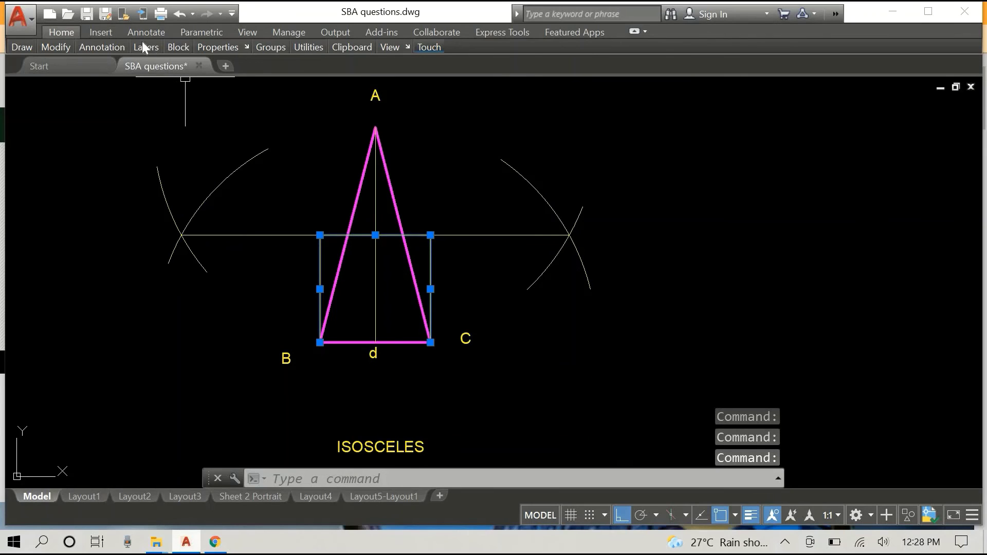
Step: Move the selected square sides onto the magenta 'outline' layer
mouse_move(146, 48)
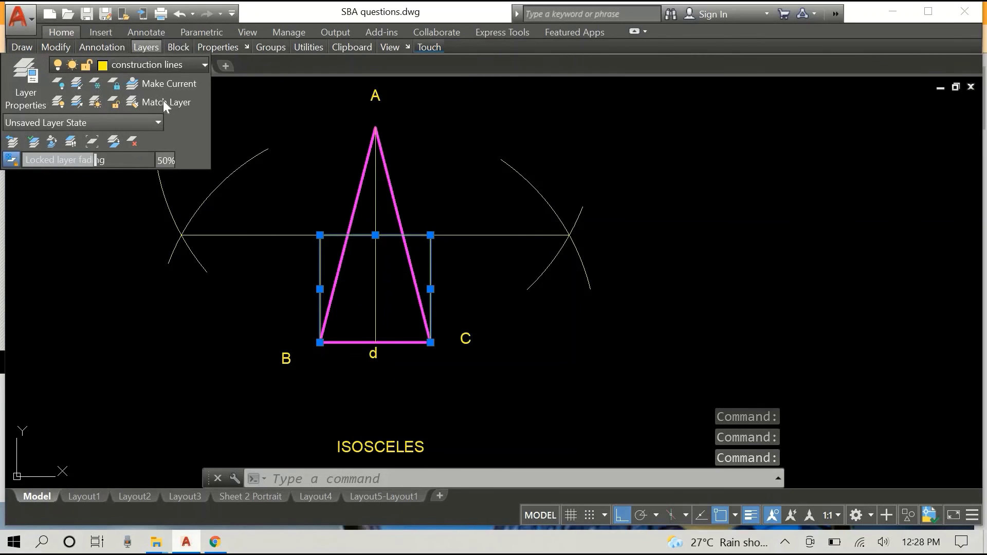
click(153, 65)
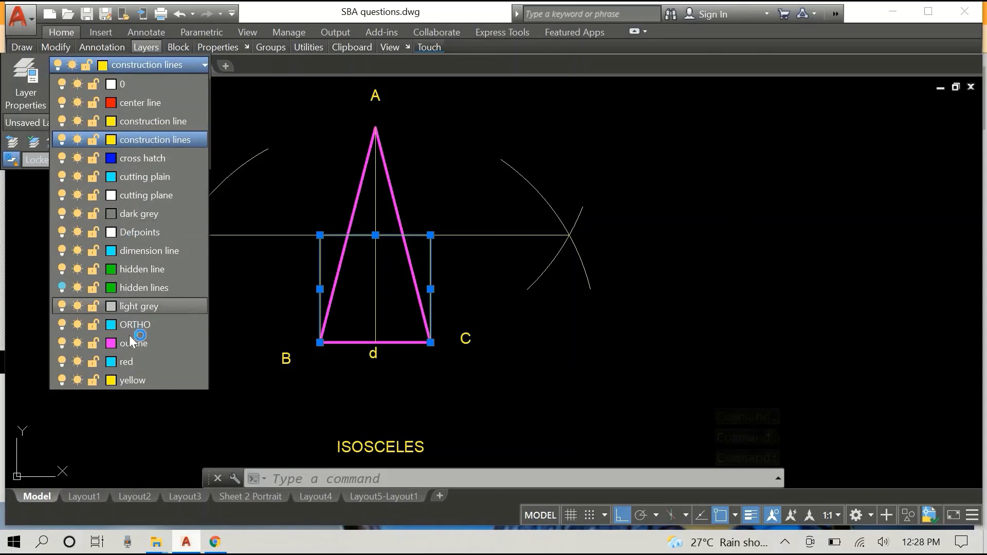
click(131, 343)
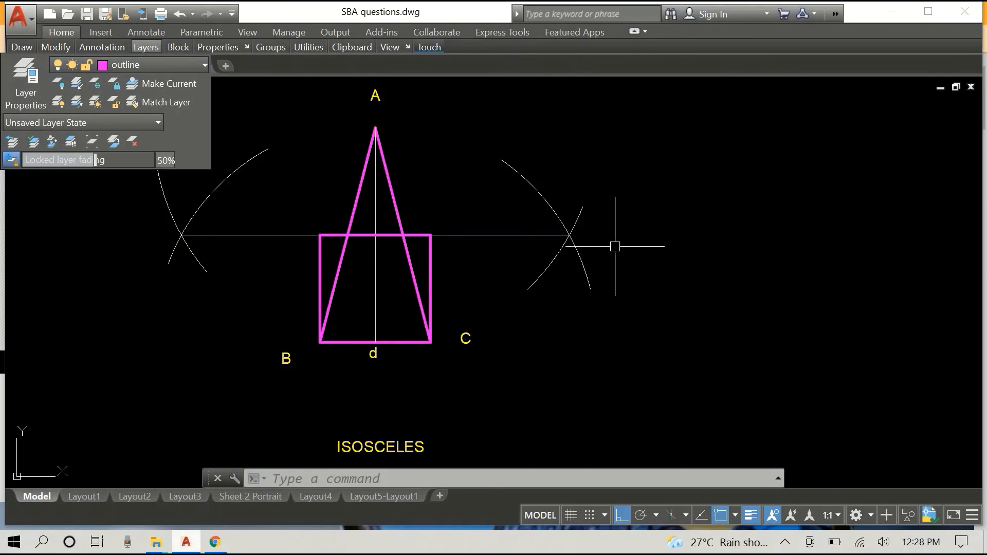
key(Escape)
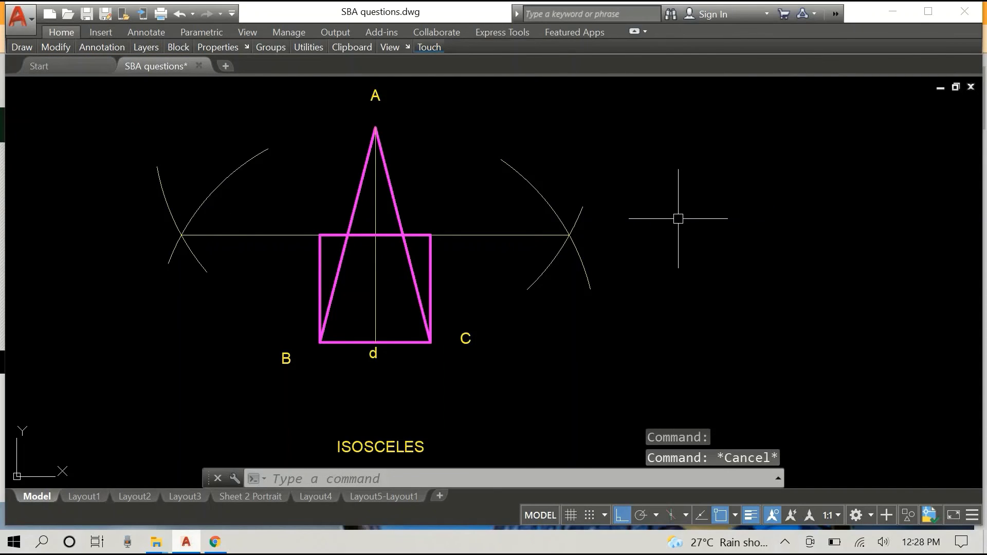